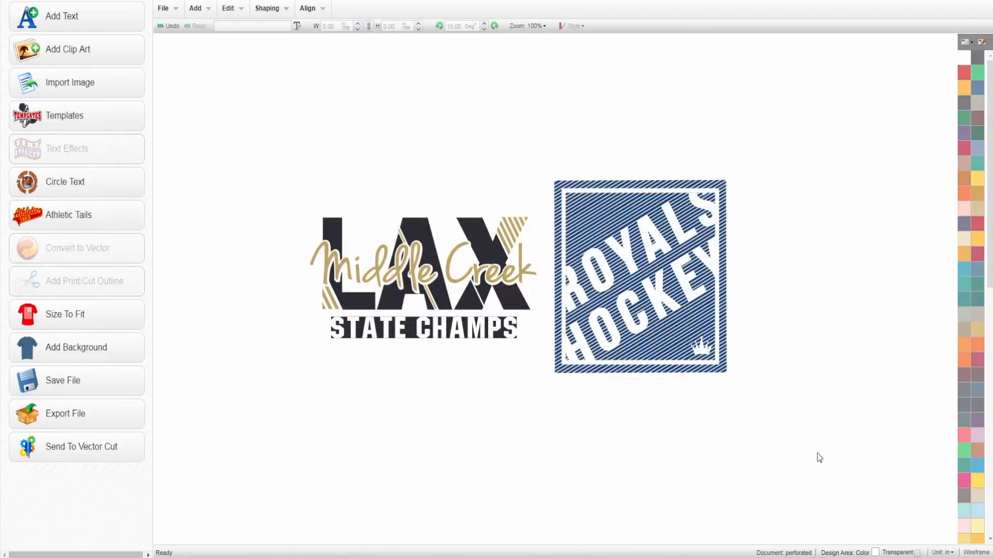
# - Scale the LAX and Royals Hockey designs together to about 24.15 in wide and move them into the canvas's upper-left corner
pyautogui.moveTo(818, 507); pyautogui.dragTo(223, 115)
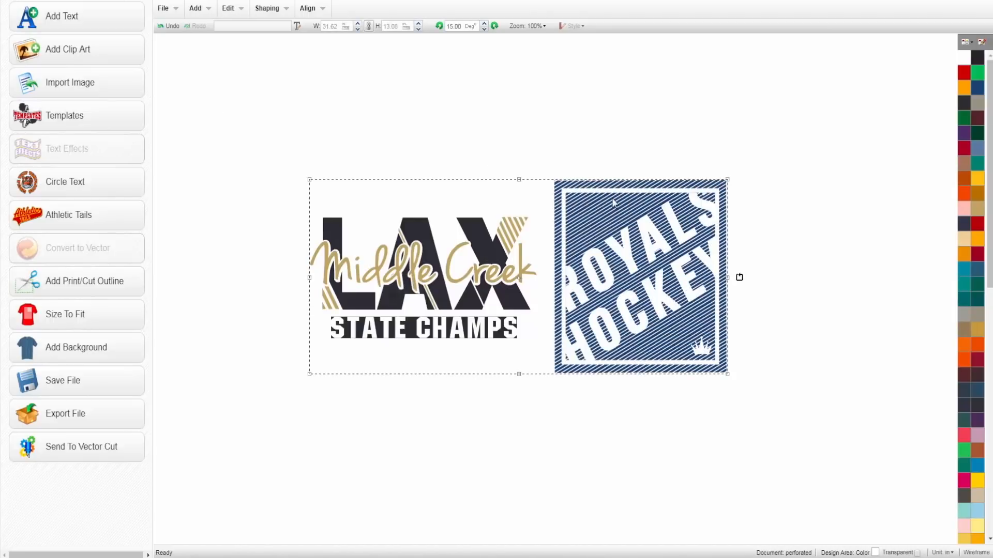
pyautogui.moveTo(728, 179); pyautogui.dragTo(636, 221)
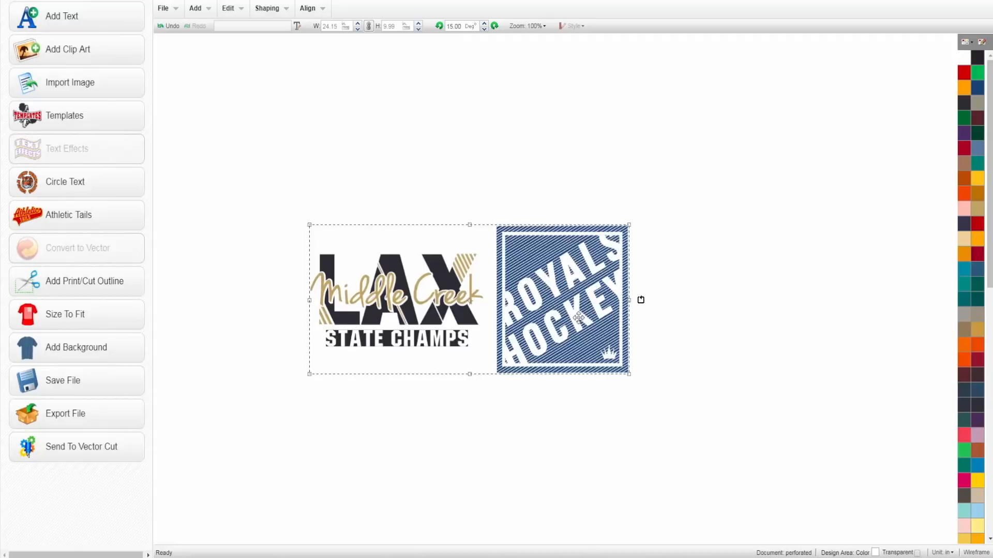
pyautogui.moveTo(577, 313); pyautogui.dragTo(434, 142)
pyautogui.click(535, 312)
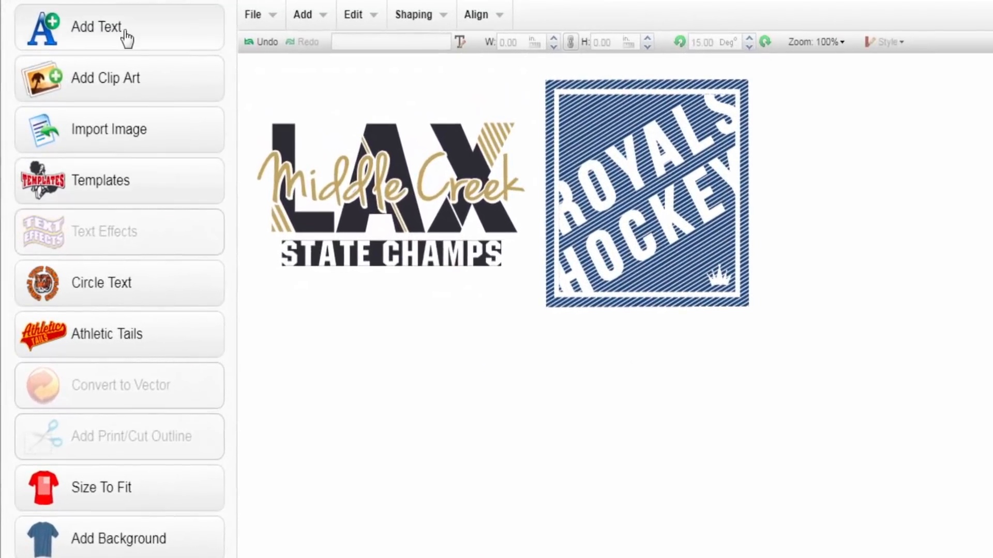
# - Add the text LAUREL HIGHLANDS to the canvas in the Bebas Neue font
pyautogui.click(141, 40)
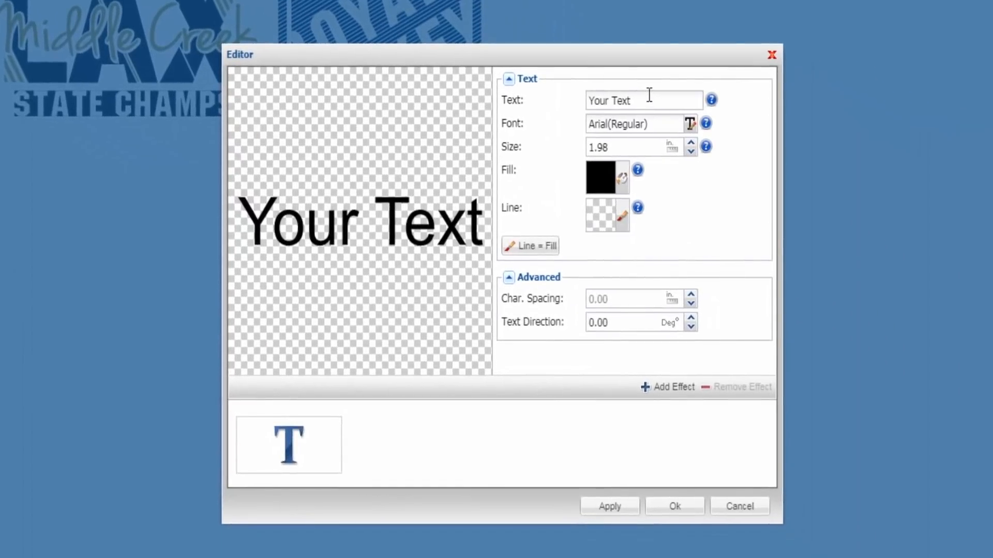
pyautogui.click(650, 95)
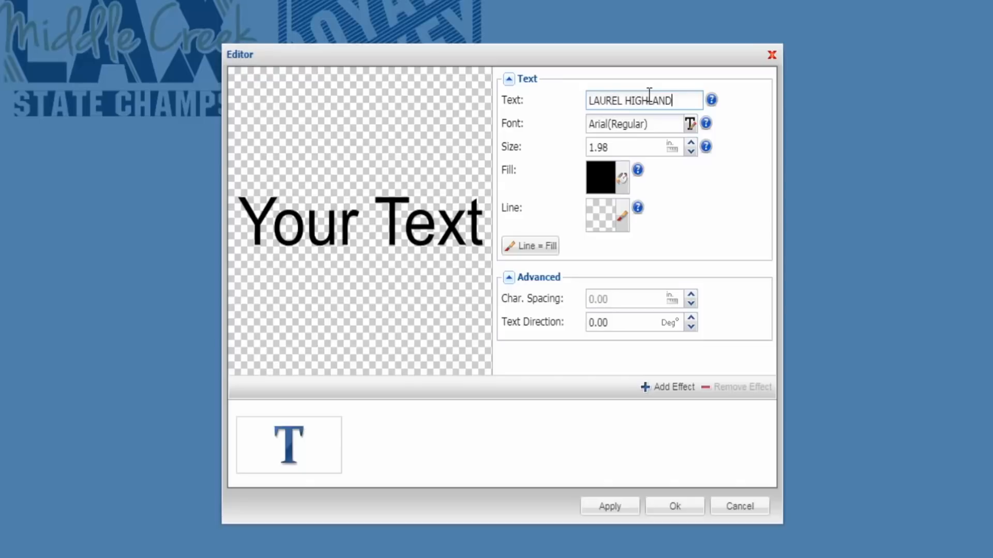
pyautogui.click(661, 128)
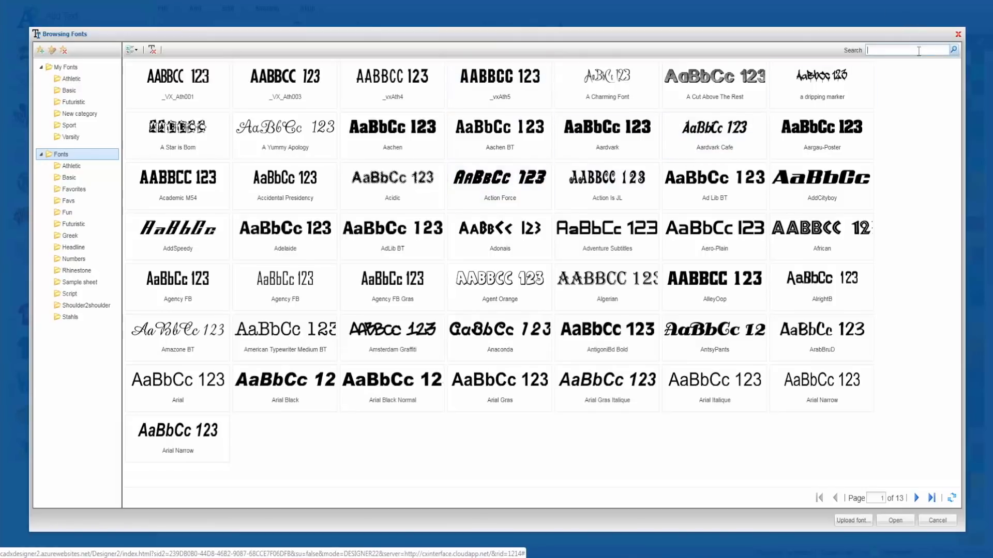
pyautogui.write('as')
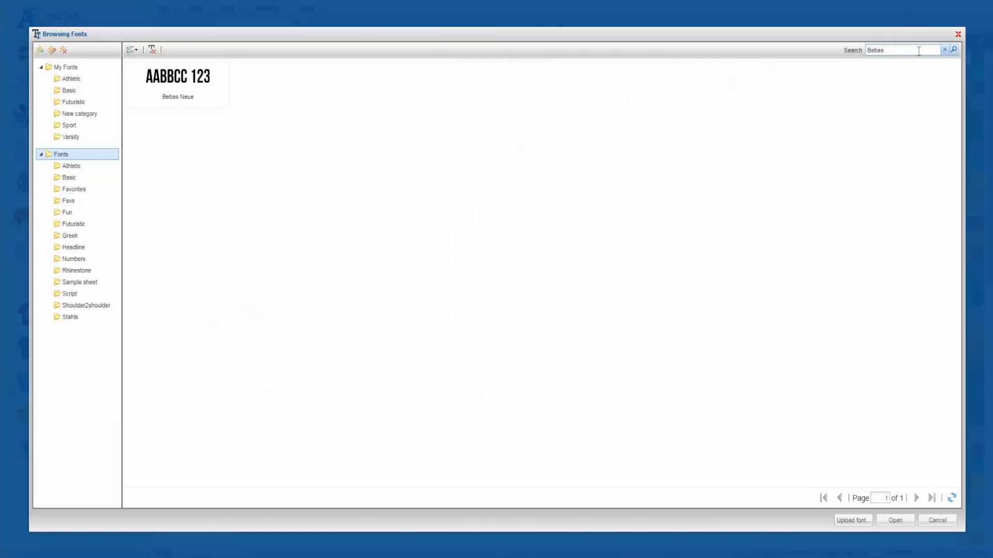
pyautogui.doubleClick(190, 100)
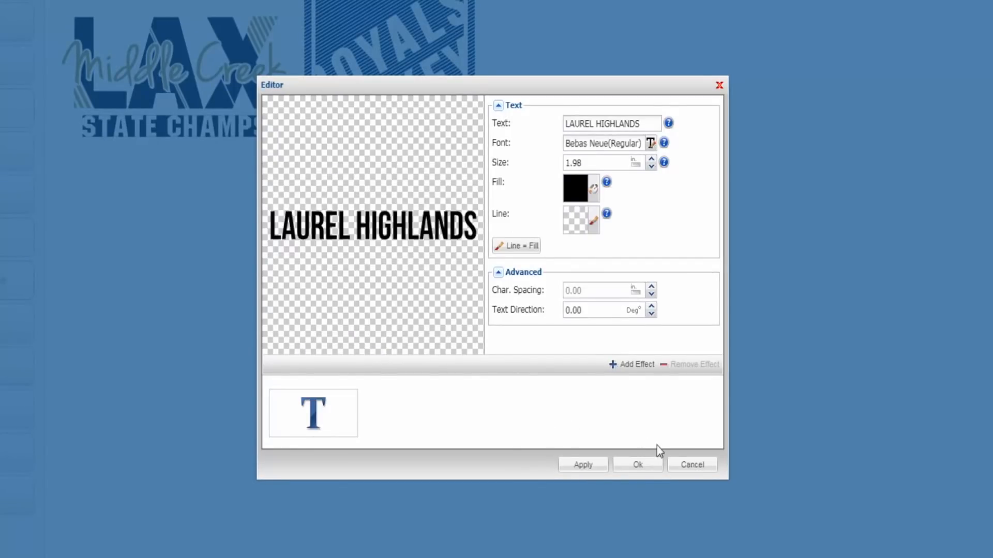
pyautogui.click(642, 469)
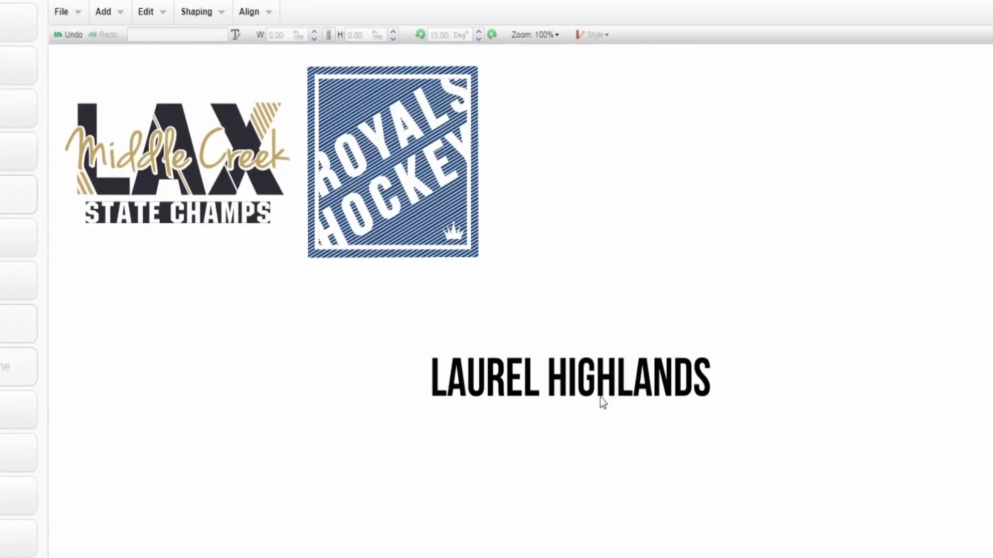
# - Break the LAUREL HIGHLANDS text apart by regions and place the HIGHLANDS letters beneath LAUREL
pyautogui.moveTo(620, 391); pyautogui.dragTo(574, 425)
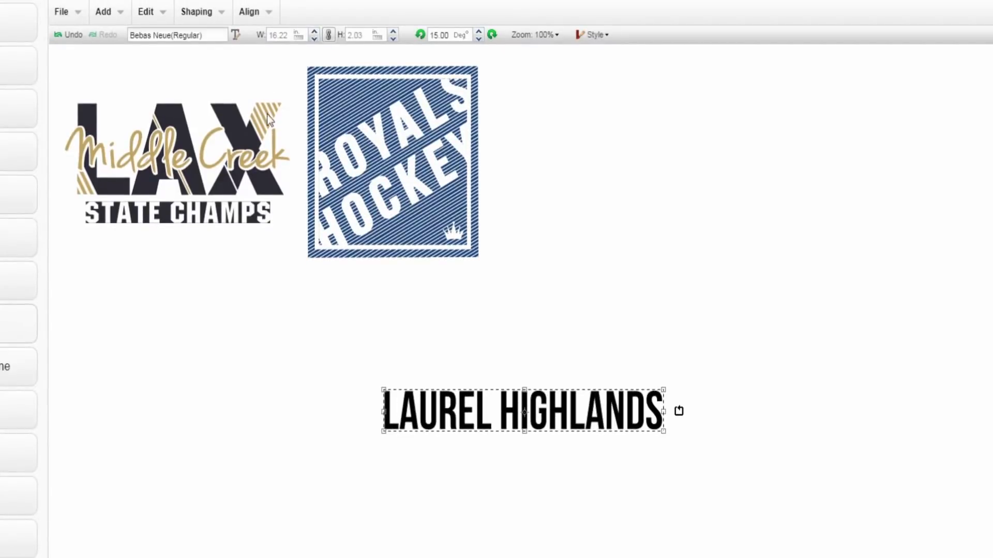
pyautogui.click(212, 17)
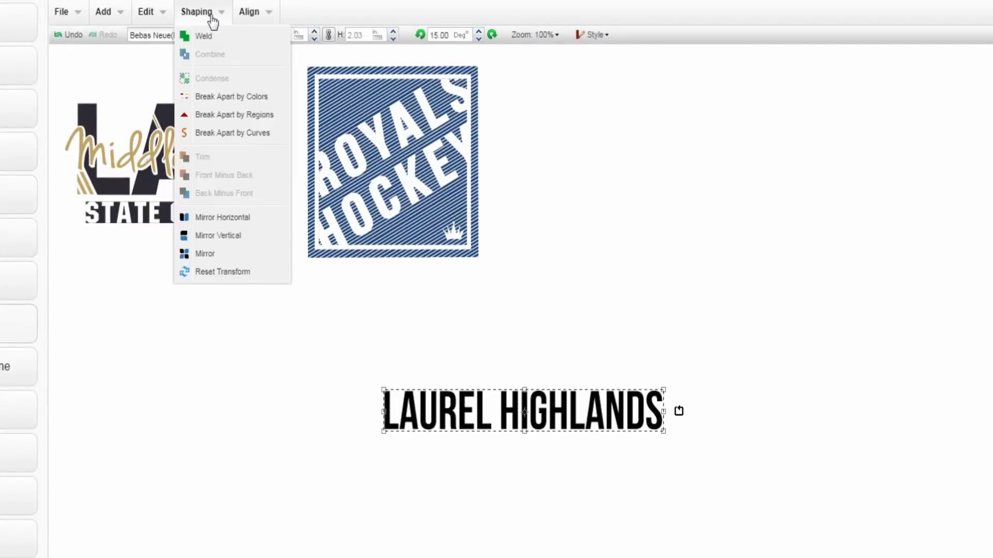
pyautogui.click(257, 116)
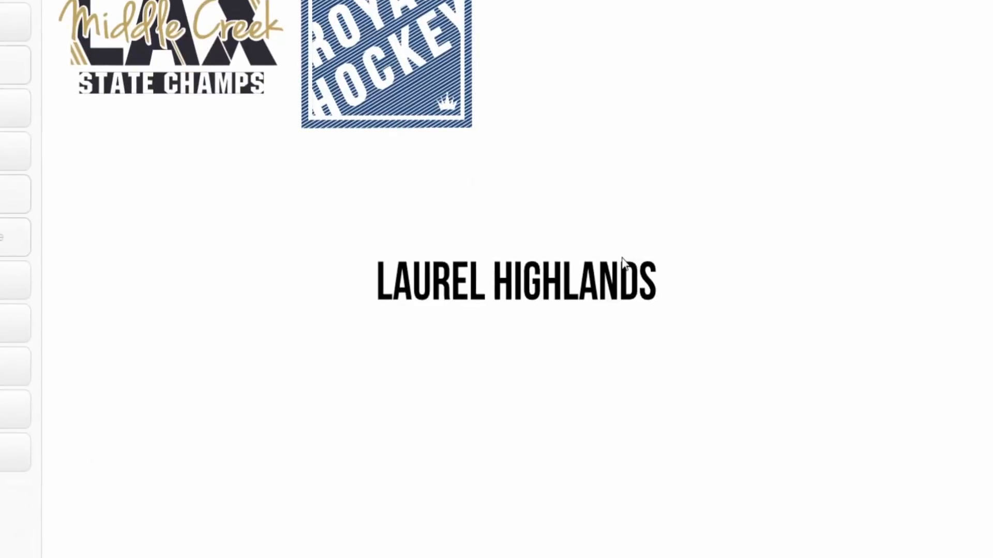
pyautogui.moveTo(719, 347); pyautogui.dragTo(494, 216)
pyautogui.moveTo(585, 278); pyautogui.dragTo(445, 329)
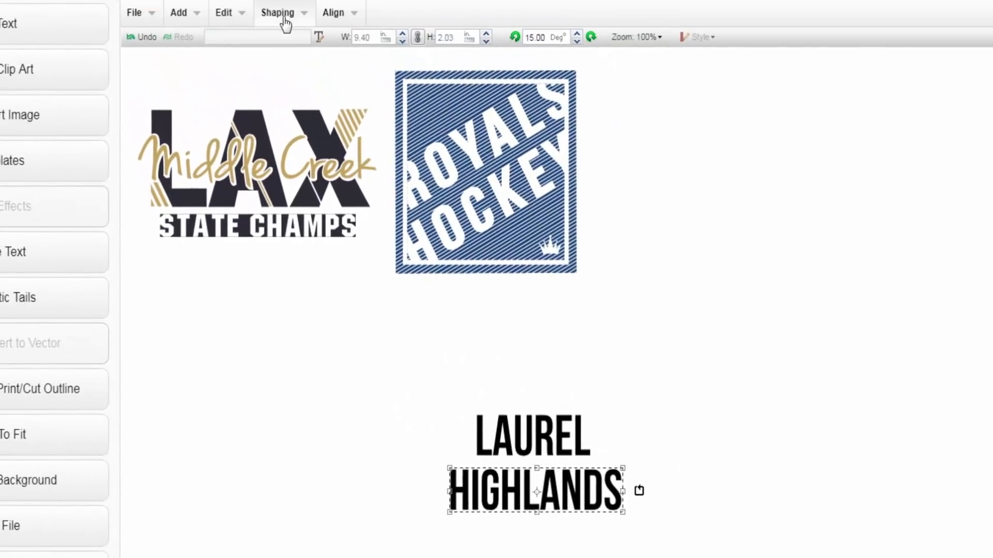
# - Condense the HIGHLANDS letters into one object, and the LAUREL letters into another
pyautogui.click(286, 15)
pyautogui.click(310, 84)
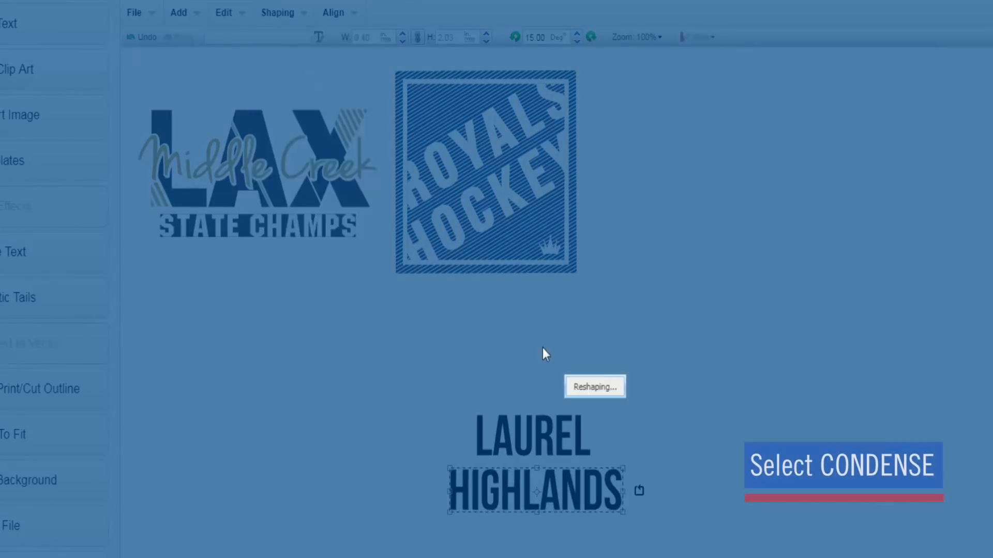
pyautogui.moveTo(448, 370); pyautogui.dragTo(621, 468)
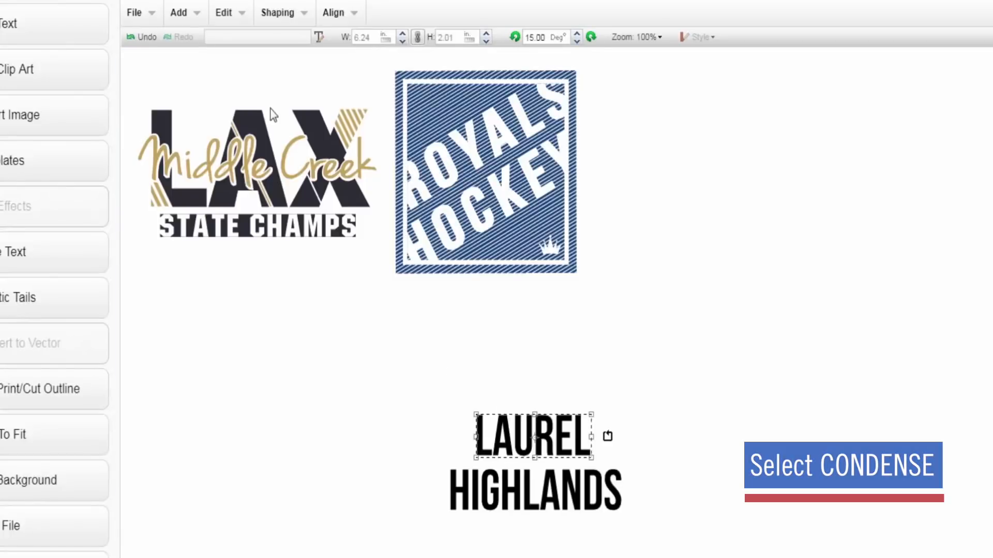
pyautogui.click(272, 11)
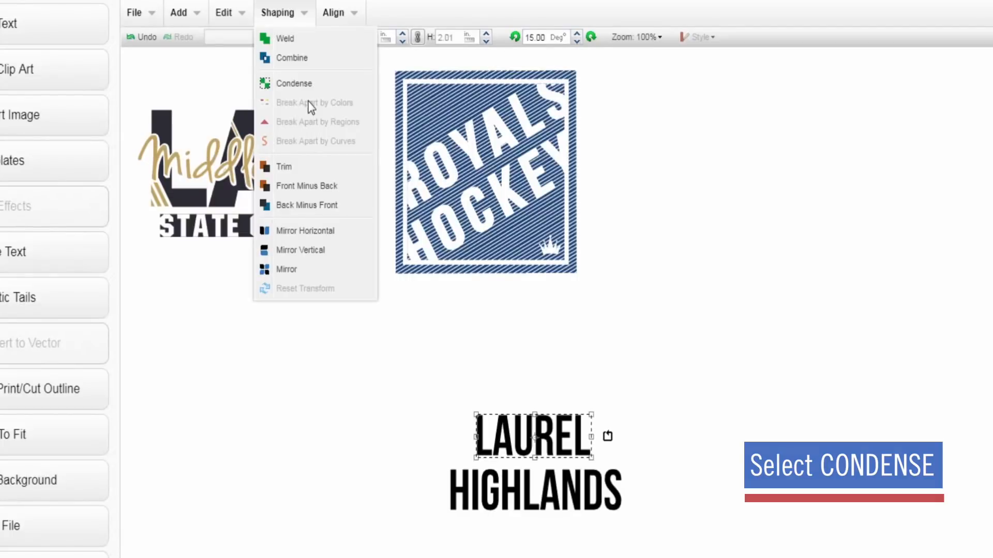
pyautogui.click(305, 83)
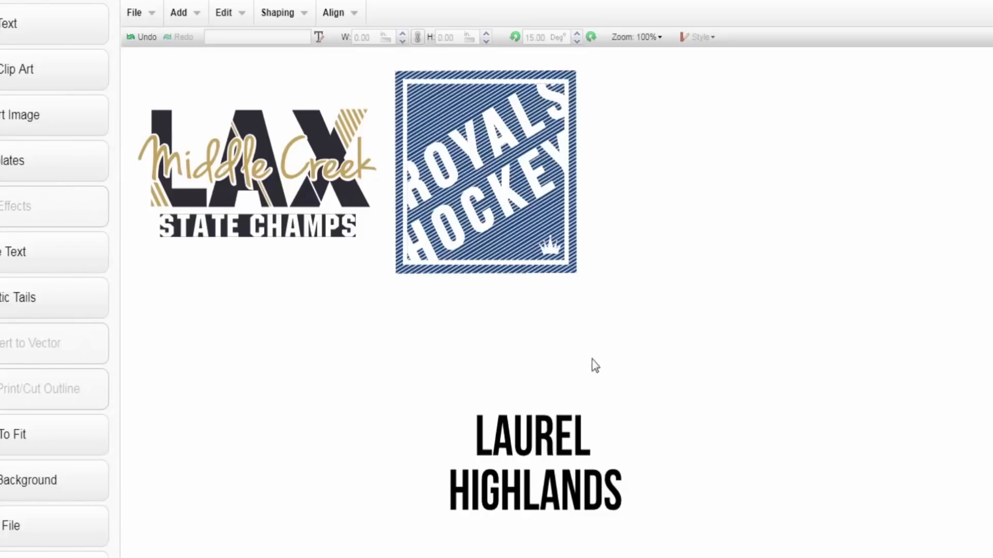
# - Set the width of LAUREL to 9.4 in, keeping its proportions, and position it directly above HIGHLANDS
pyautogui.click(565, 433)
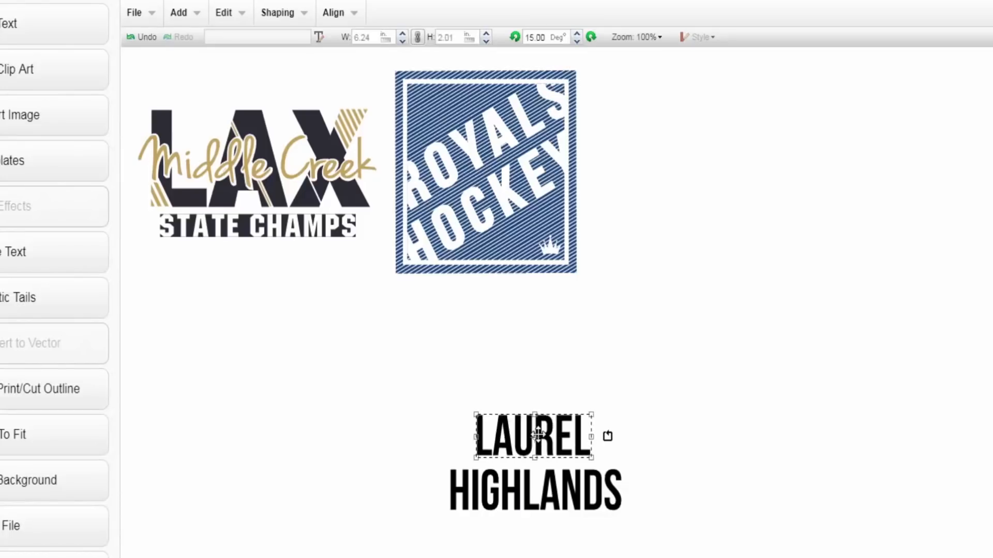
pyautogui.moveTo(537, 433); pyautogui.dragTo(536, 438)
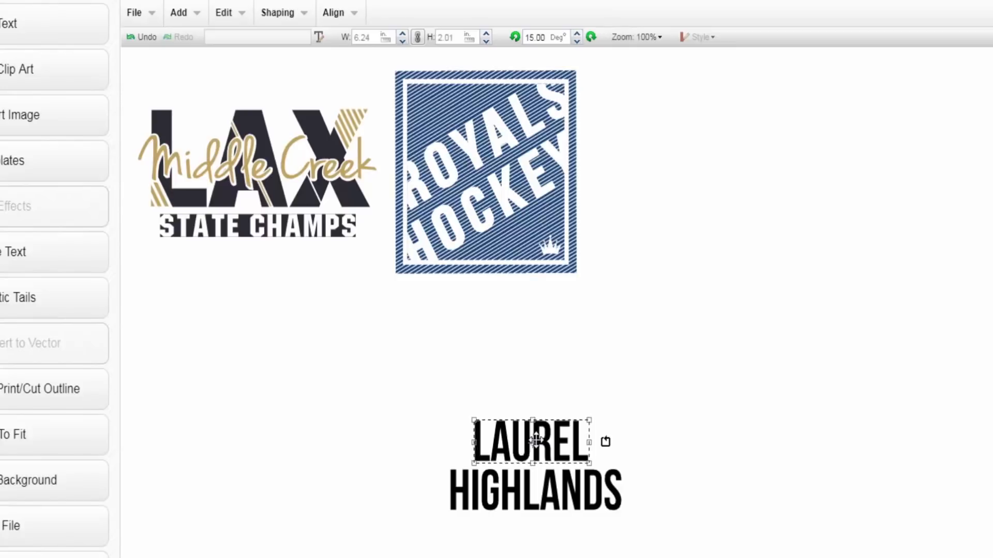
pyautogui.click(564, 487)
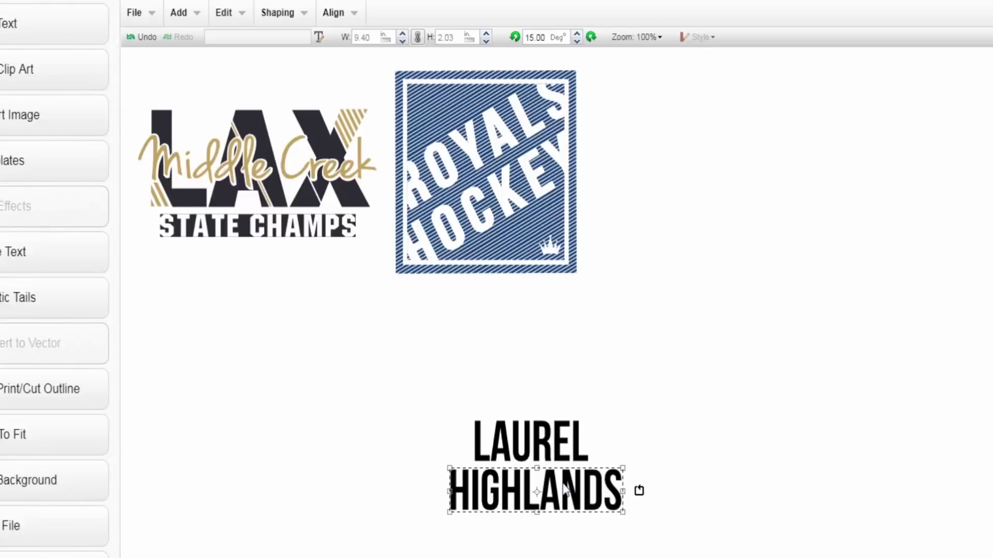
pyautogui.click(539, 453)
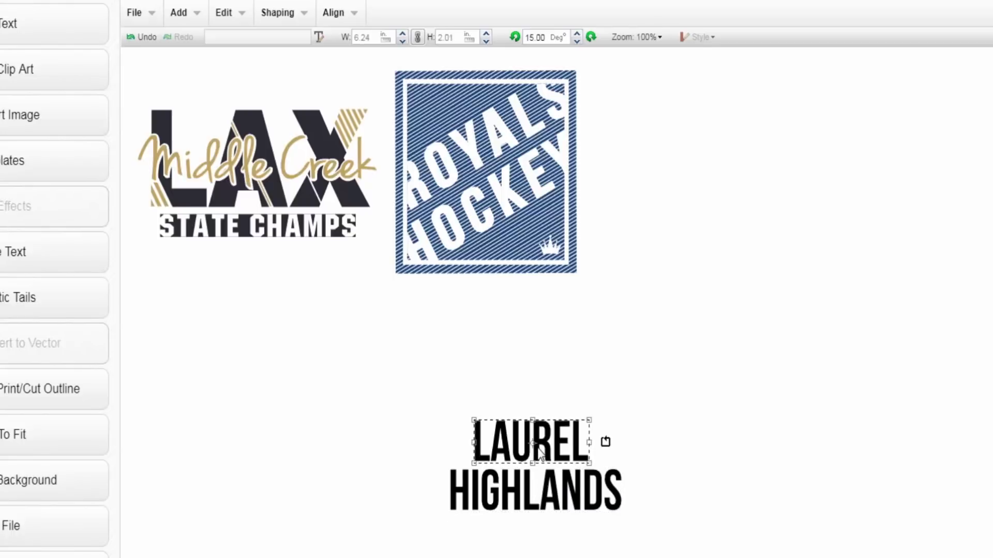
pyautogui.doubleClick(370, 37)
pyautogui.write('9.4')
pyautogui.press('Return')
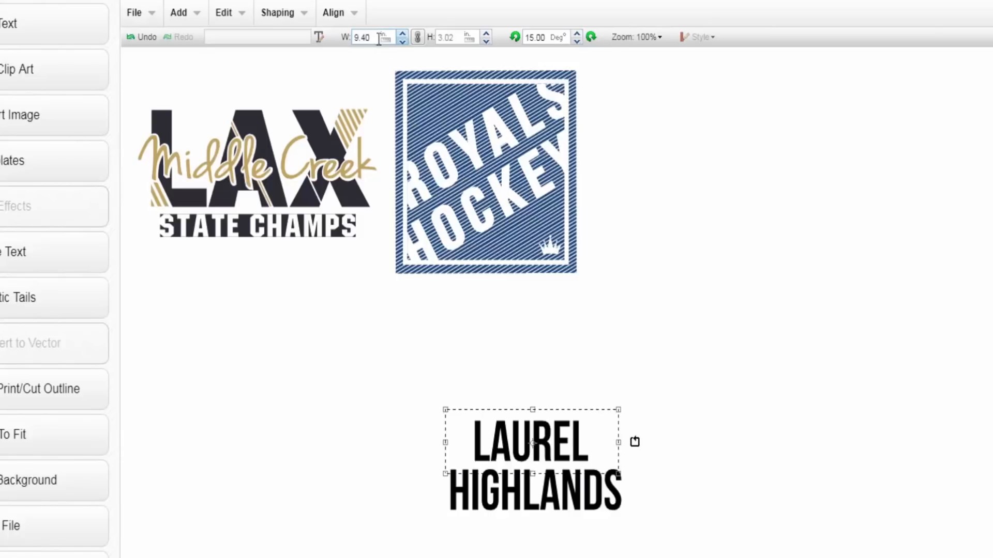
pyautogui.moveTo(546, 429); pyautogui.dragTo(550, 424)
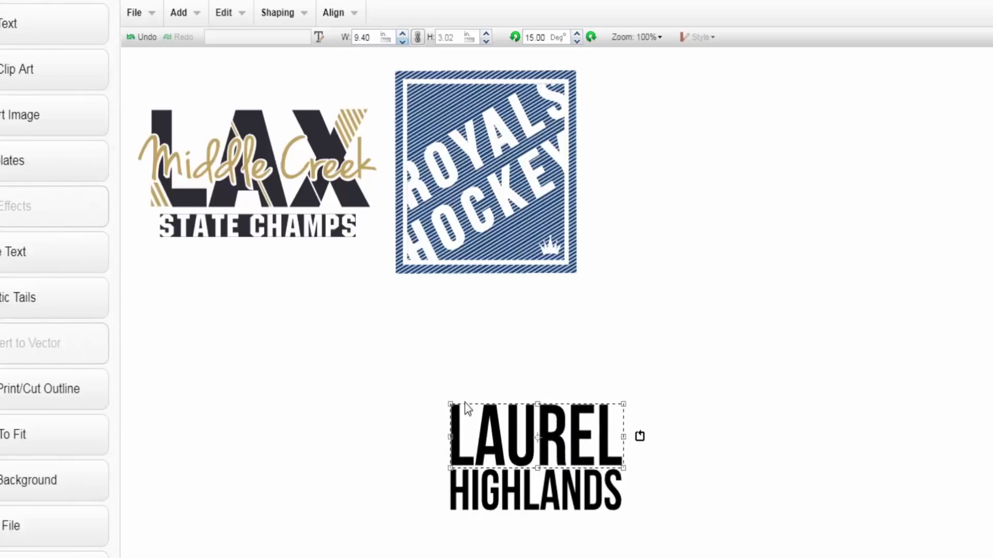
# - Shrink LAUREL to about 9.05 in wide, then reduce only its height to about 2.46 in
pyautogui.moveTo(450, 401); pyautogui.dragTo(450, 402)
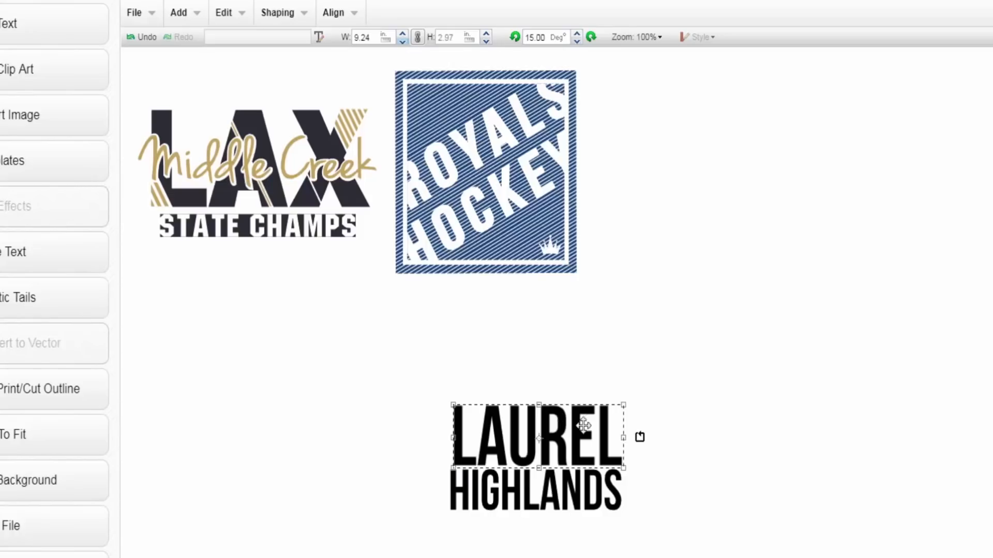
pyautogui.moveTo(625, 405); pyautogui.dragTo(618, 408)
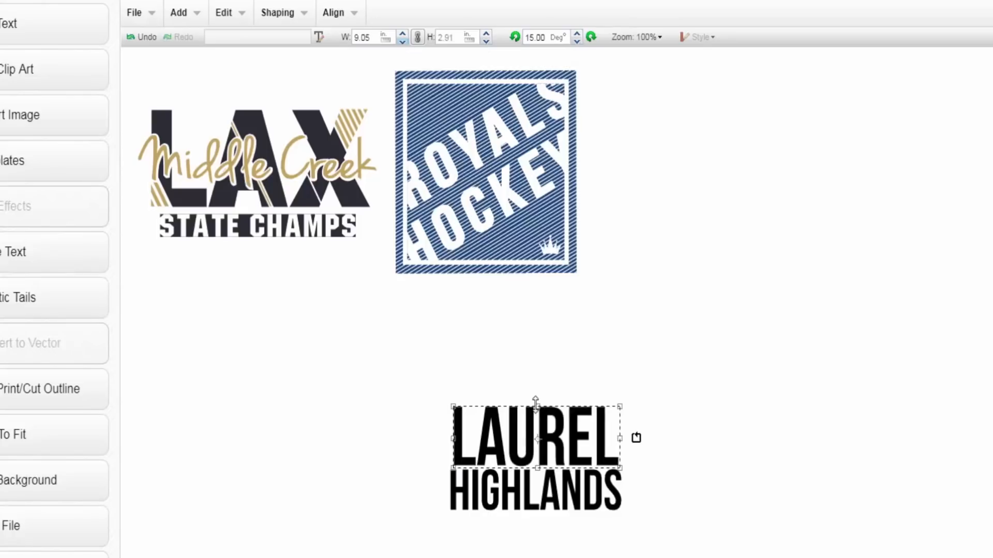
pyautogui.moveTo(536, 402); pyautogui.dragTo(536, 420)
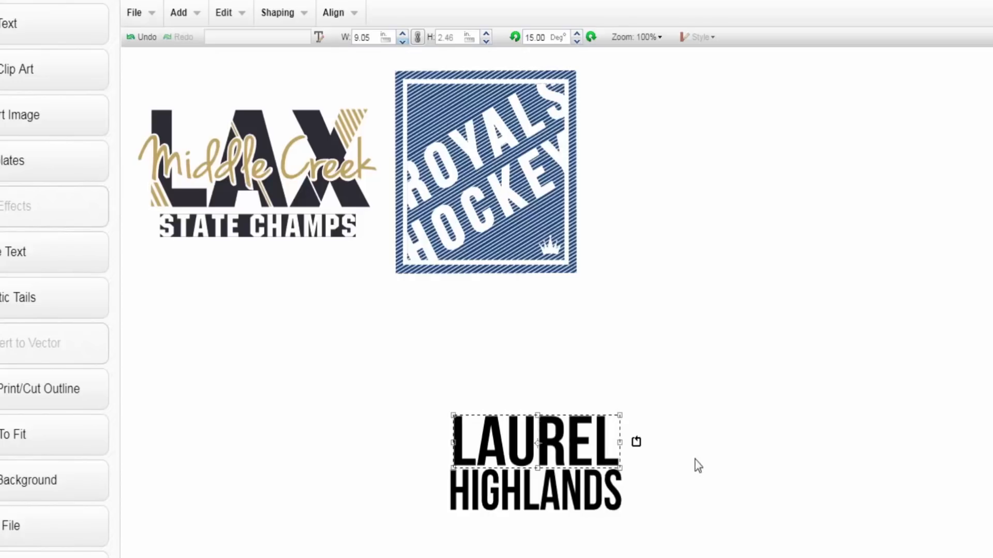
# - Enlarge LAUREL and HIGHLANDS together to about 17.36 in wide and move them lower on the canvas
pyautogui.click(724, 416)
pyautogui.moveTo(724, 556); pyautogui.dragTo(375, 355)
pyautogui.moveTo(623, 415); pyautogui.dragTo(770, 308)
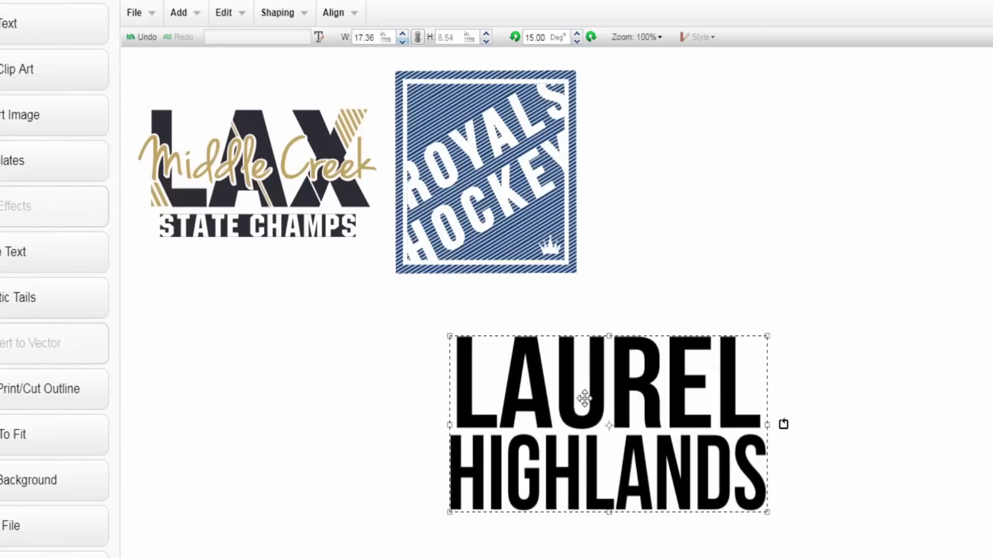
pyautogui.moveTo(585, 405); pyautogui.dragTo(574, 494)
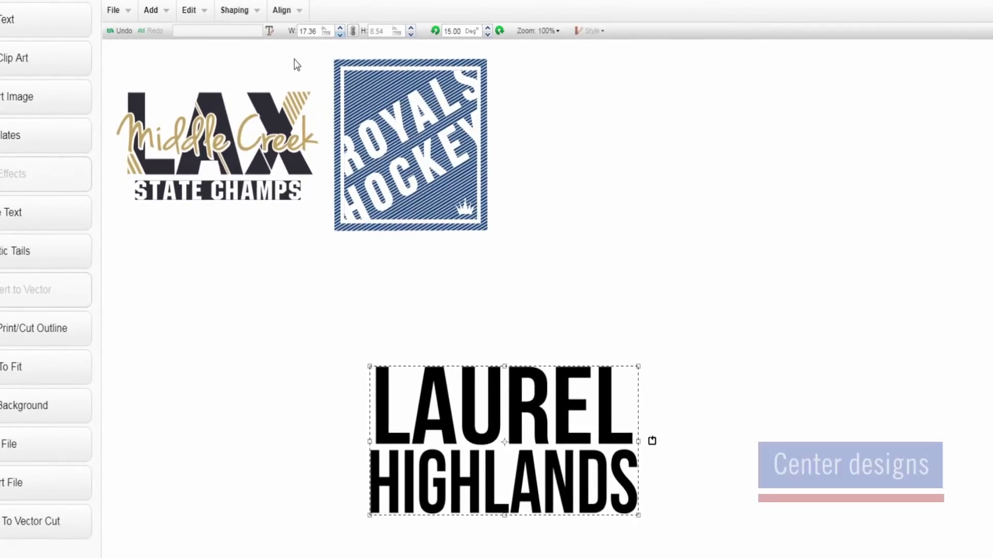
# - Align LAUREL and HIGHLANDS to each other by their horizontal centers, then deselect them
pyautogui.click(286, 11)
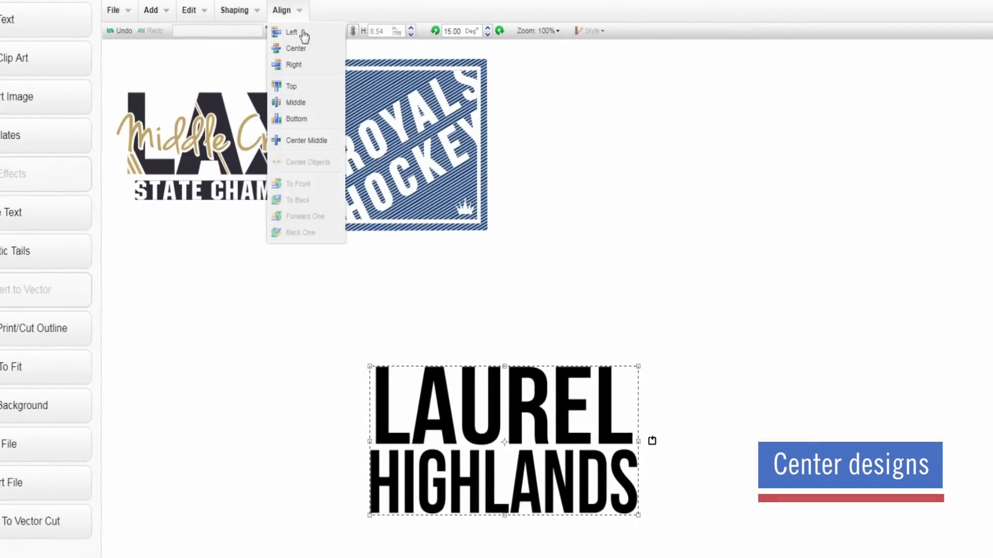
pyautogui.click(304, 48)
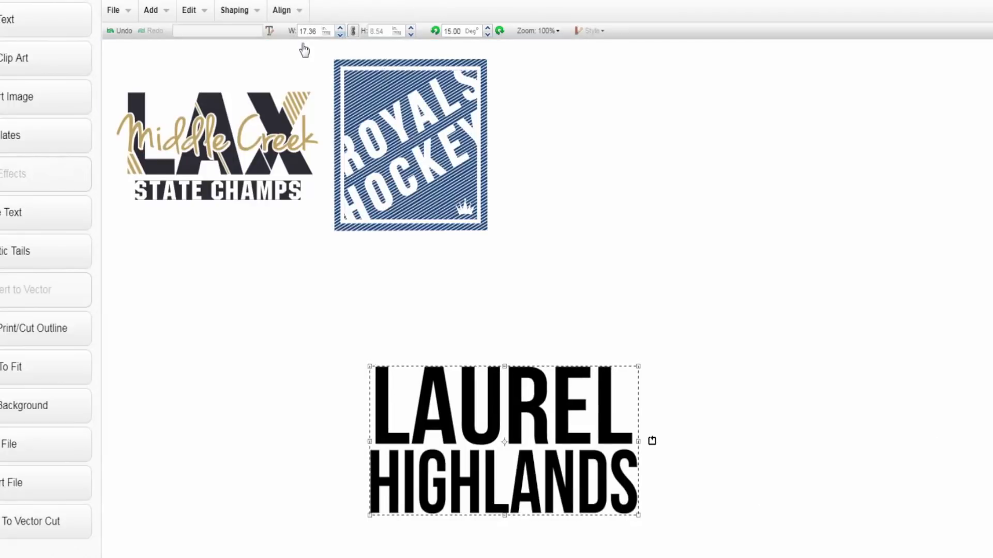
pyautogui.press('Escape')
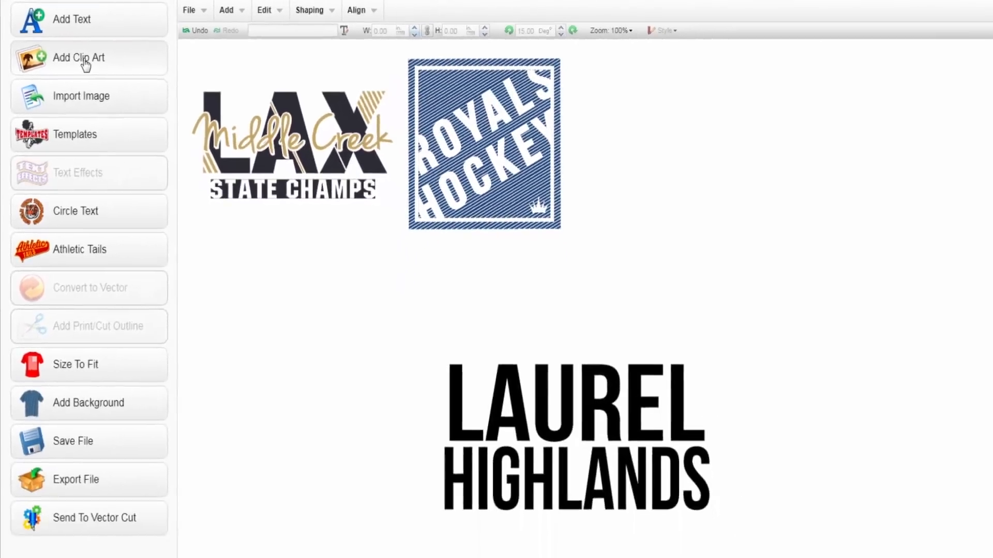
# - Search the clip art for "line", insert the slanted parallel stripes from horizontals, and move them to the upper left of LAUREL
pyautogui.click(134, 101)
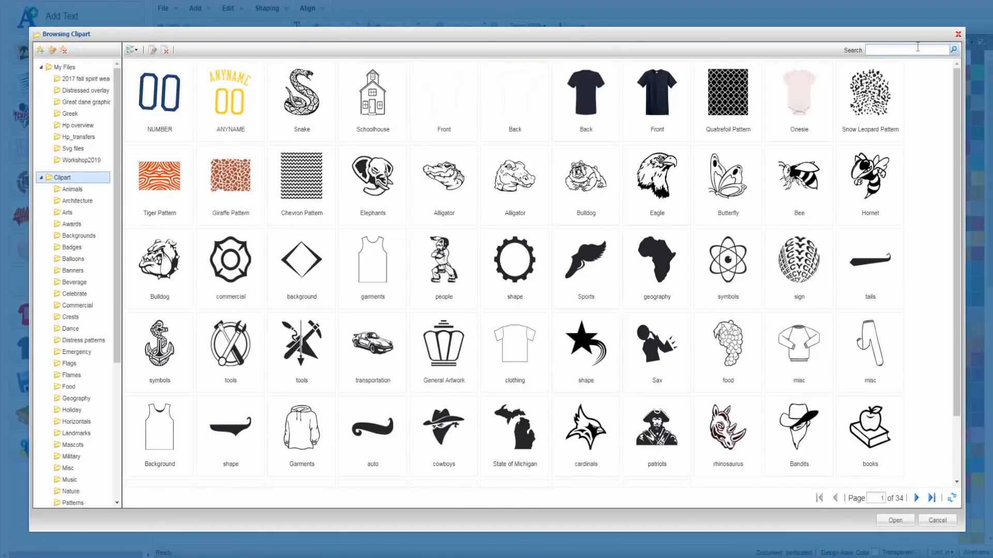
pyautogui.click(918, 47)
pyautogui.write('line')
pyautogui.press('Return')
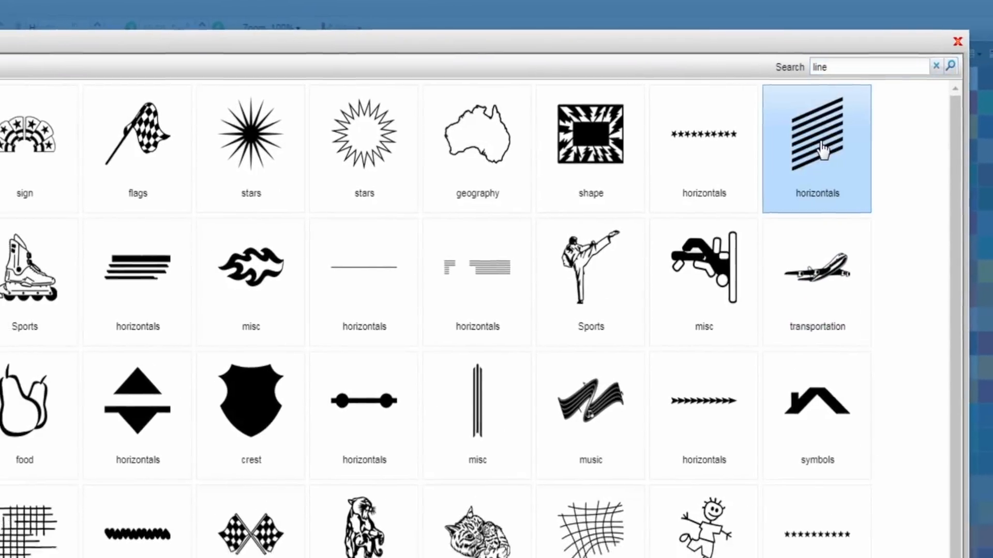
pyautogui.click(802, 165)
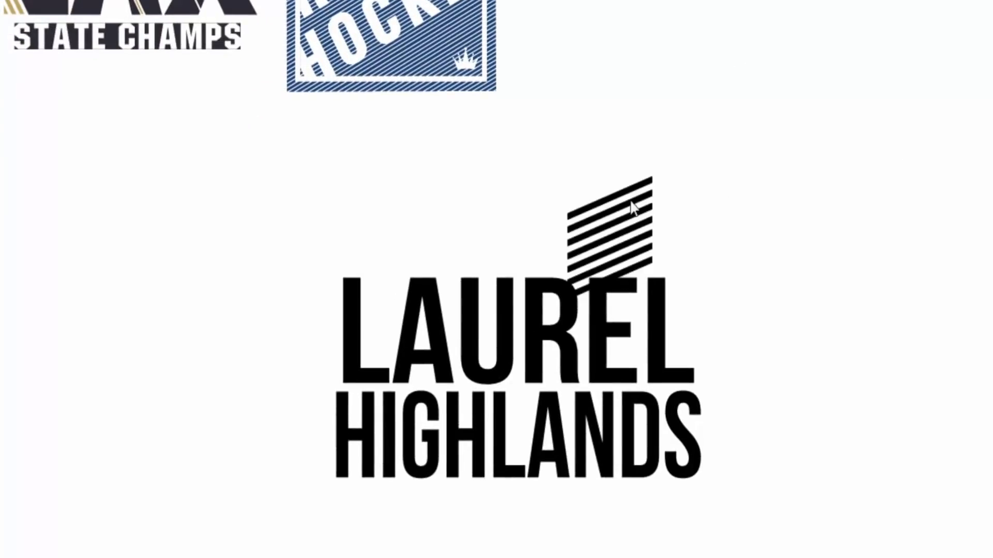
pyautogui.moveTo(628, 204); pyautogui.dragTo(255, 191)
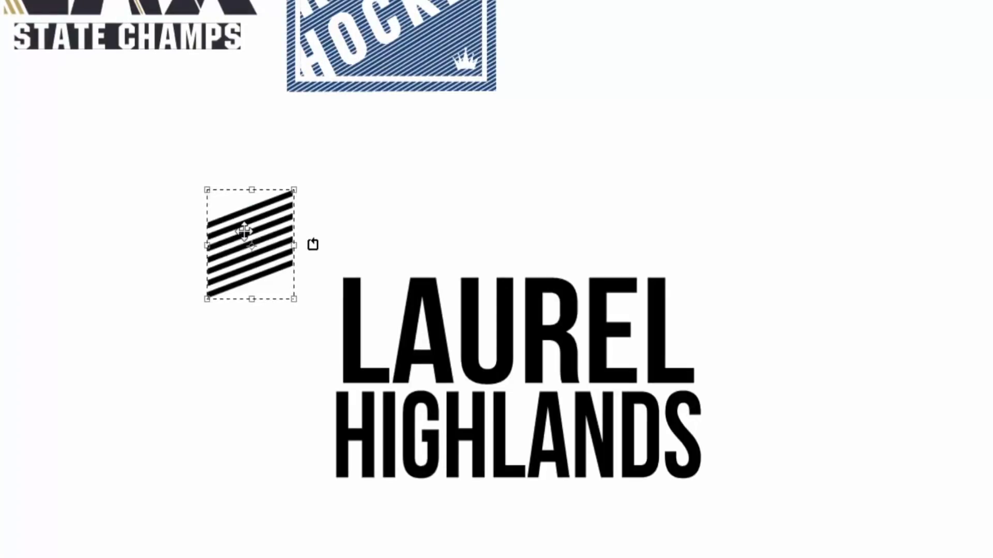
# - Move the diagonal stripes over the upper part of the first L in LAUREL
pyautogui.moveTo(234, 233); pyautogui.dragTo(317, 267)
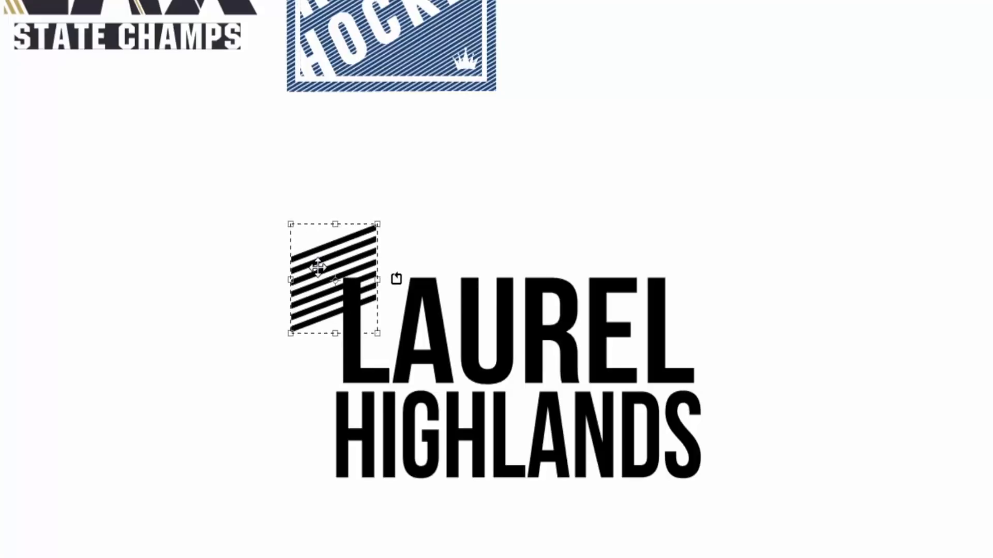
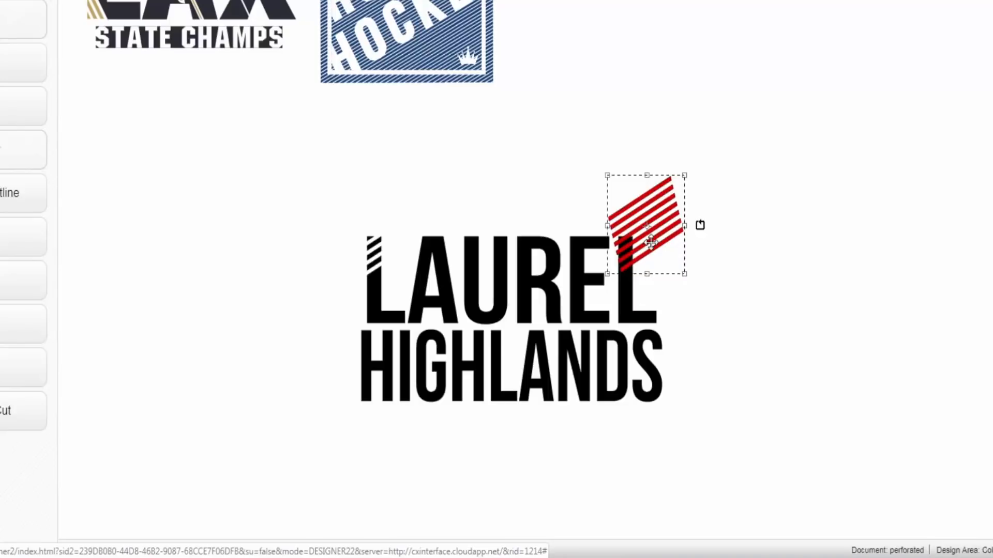
# - Cut the red stripes out of the top of LAUREL's last L with Back Minus Front, and move the stripes clear of the text
pyautogui.moveTo(651, 242); pyautogui.dragTo(649, 242)
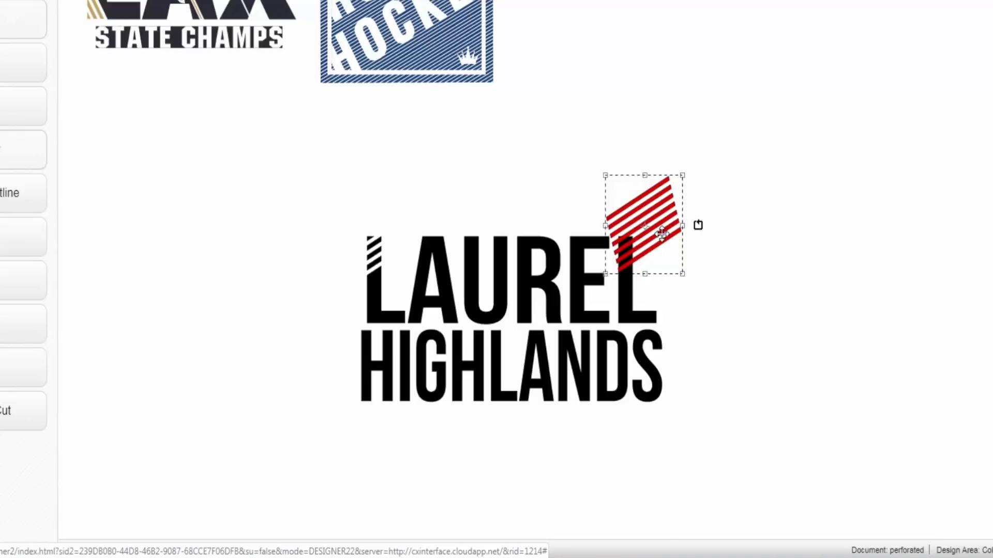
pyautogui.keyDown('ctrl'); pyautogui.click(542, 271); pyautogui.keyUp('ctrl')
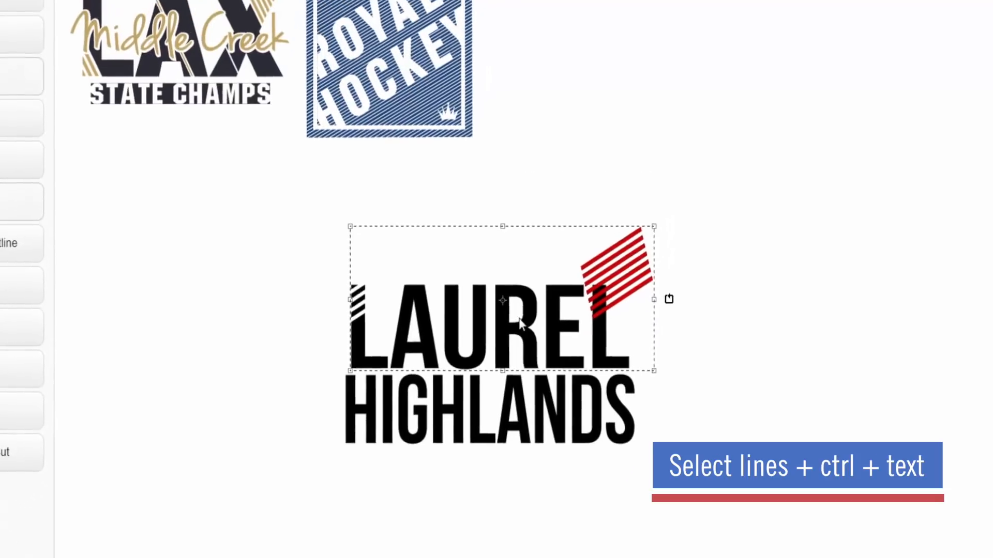
pyautogui.click(186, 11)
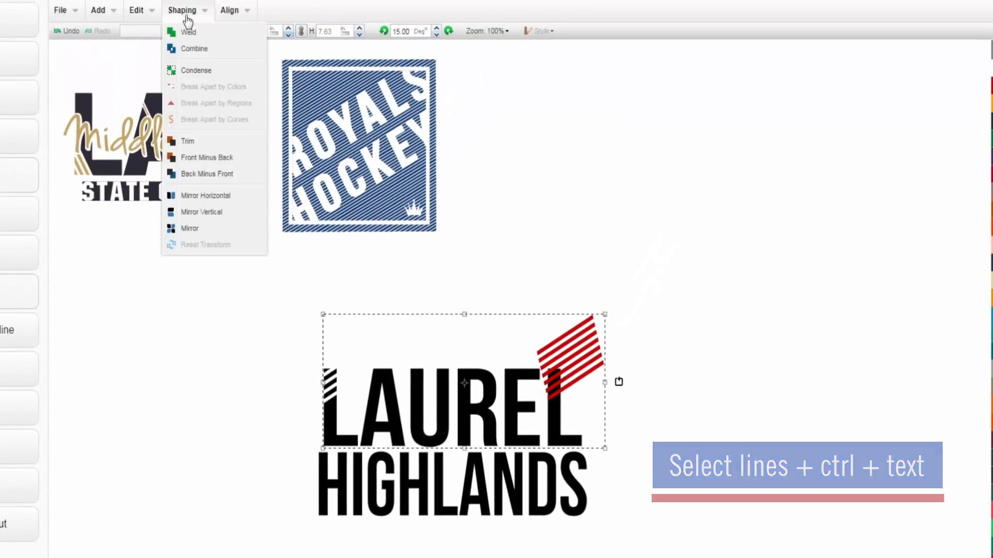
pyautogui.click(229, 177)
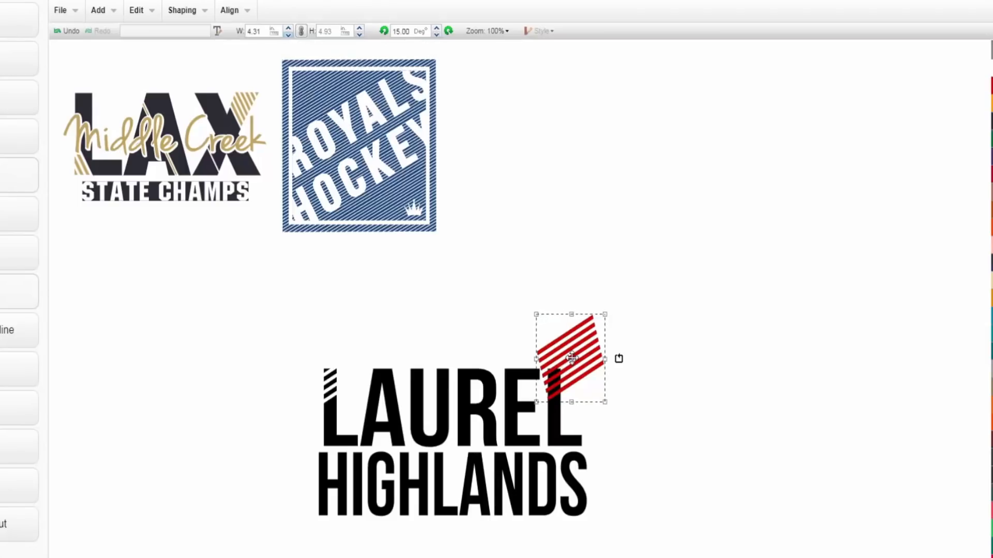
pyautogui.moveTo(571, 358); pyautogui.dragTo(713, 266)
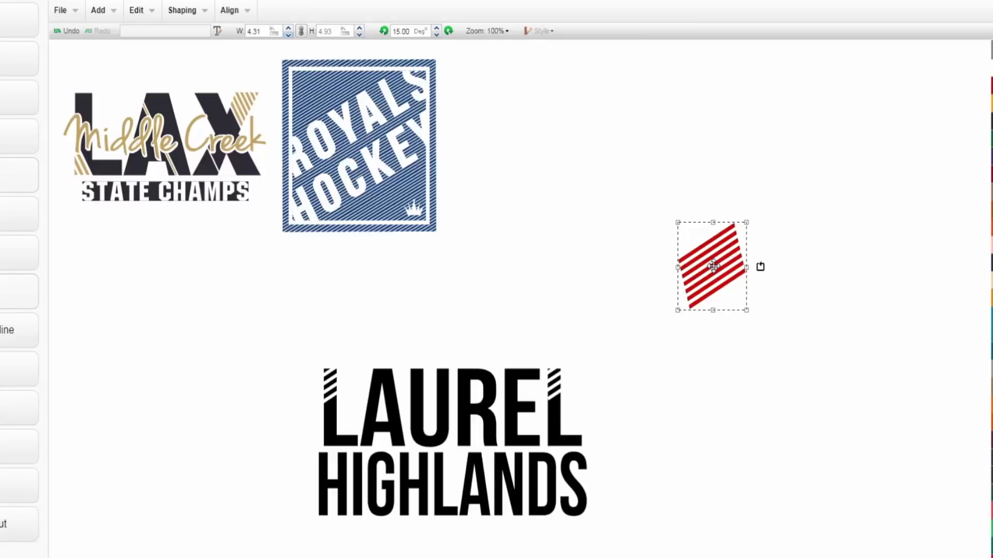
# - Position the red stripes over the lower part of the S in HIGHLANDS and subtract them with Back Minus Front
pyautogui.moveTo(713, 266); pyautogui.dragTo(598, 516)
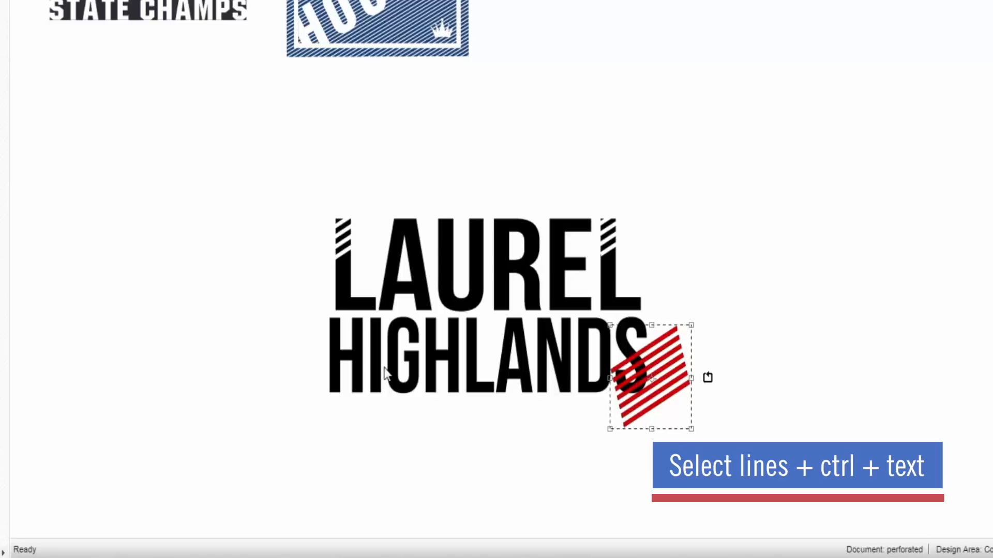
pyautogui.keyDown('ctrl'); pyautogui.click(409, 352); pyautogui.keyUp('ctrl')
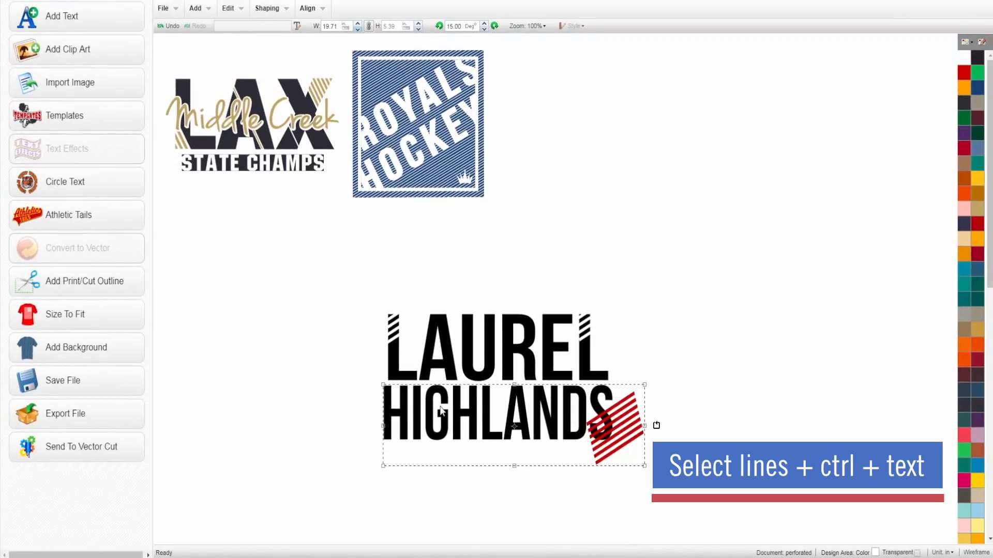
pyautogui.click(268, 9)
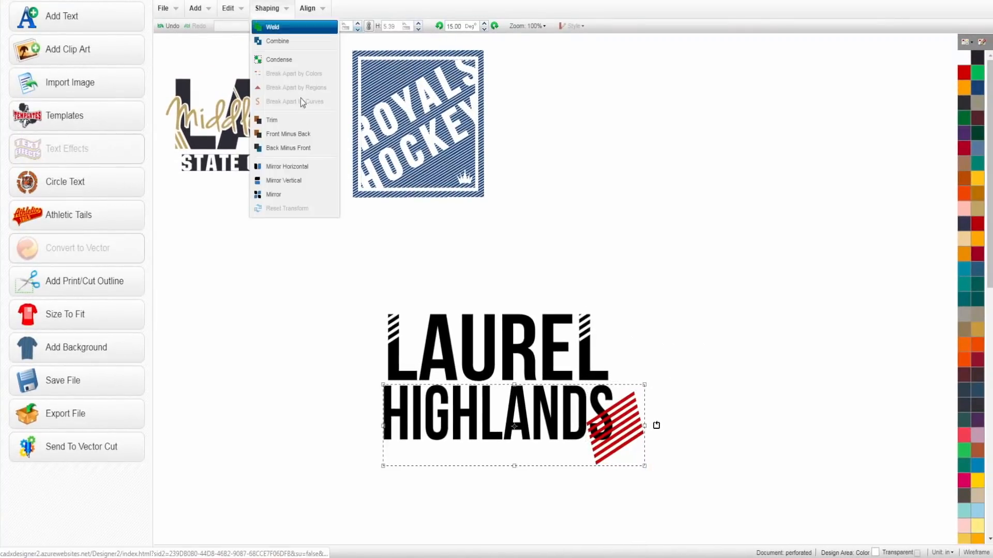
pyautogui.click(296, 149)
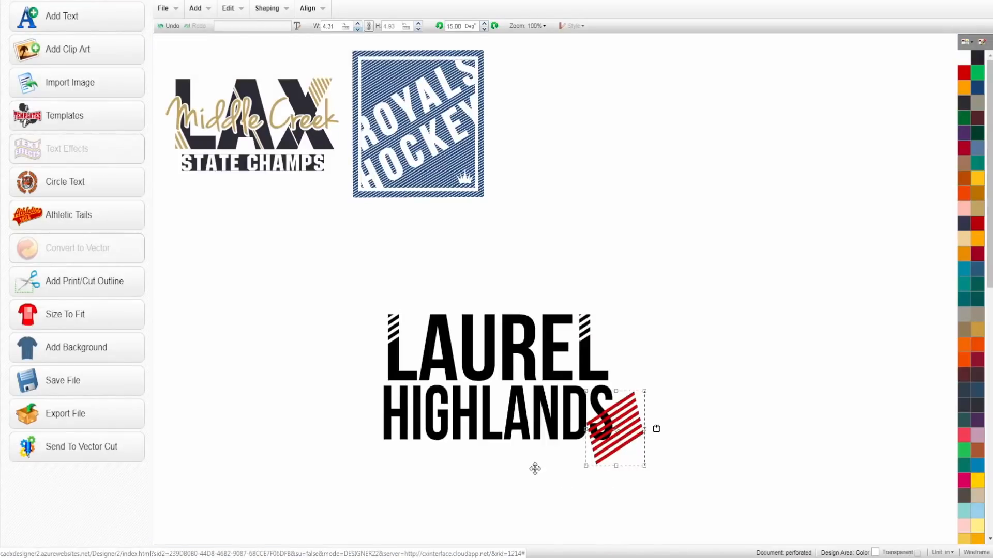
# - Bring the red stripes to the front at the lower left of HIGHLANDS' first H, subtract them with Back Minus Front, and move them clear
pyautogui.moveTo(535, 469); pyautogui.dragTo(372, 445)
pyautogui.rightClick(379, 451)
pyautogui.click(411, 484)
pyautogui.keyDown('shift'); pyautogui.click(420, 420); pyautogui.keyUp('shift')
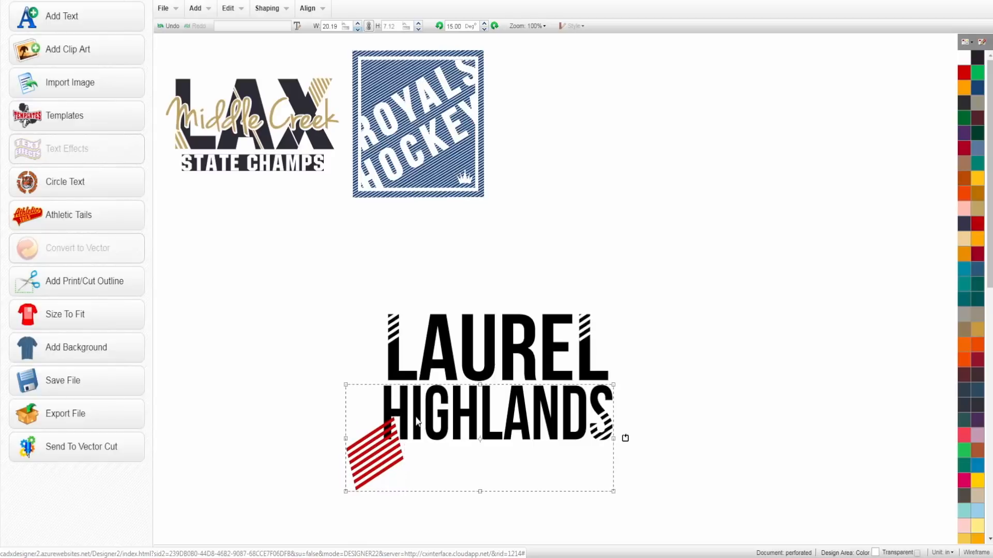
pyautogui.click(263, 8)
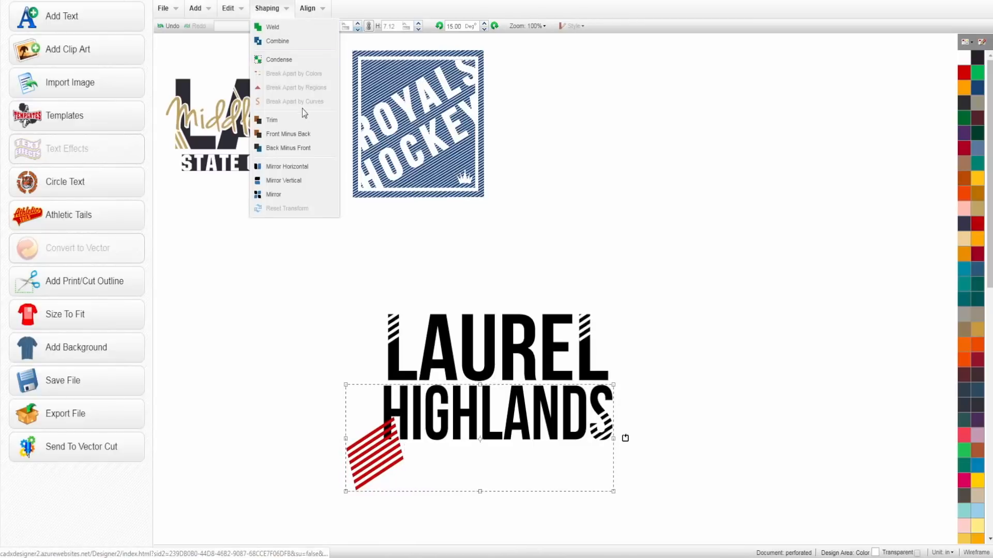
pyautogui.click(308, 149)
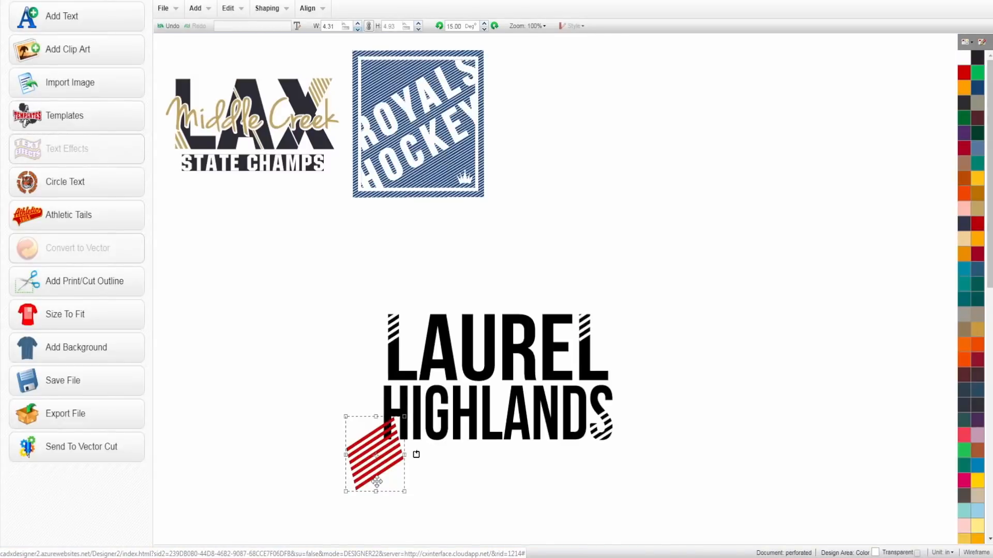
pyautogui.moveTo(360, 478); pyautogui.dragTo(310, 410)
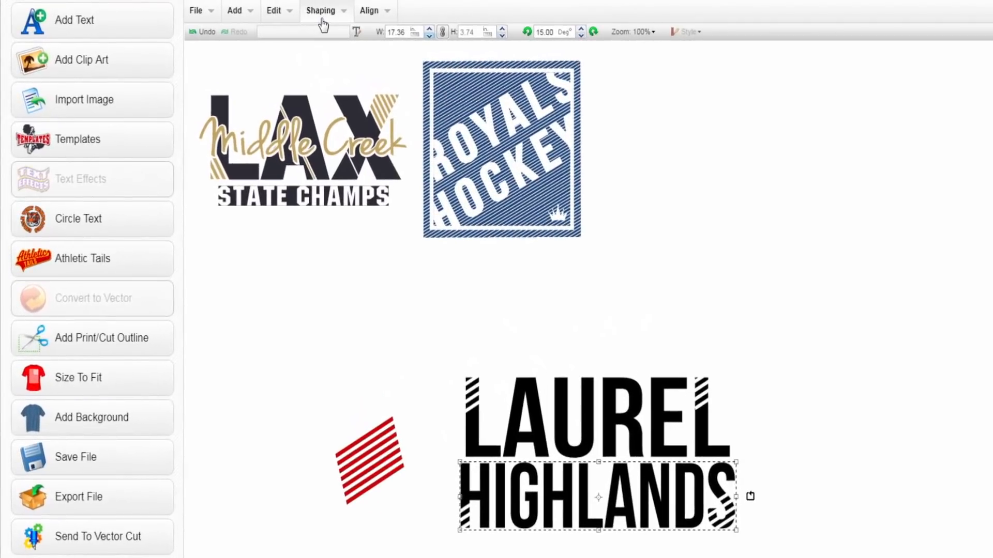
# - Break HIGHLANDS apart by regions
pyautogui.click(322, 20)
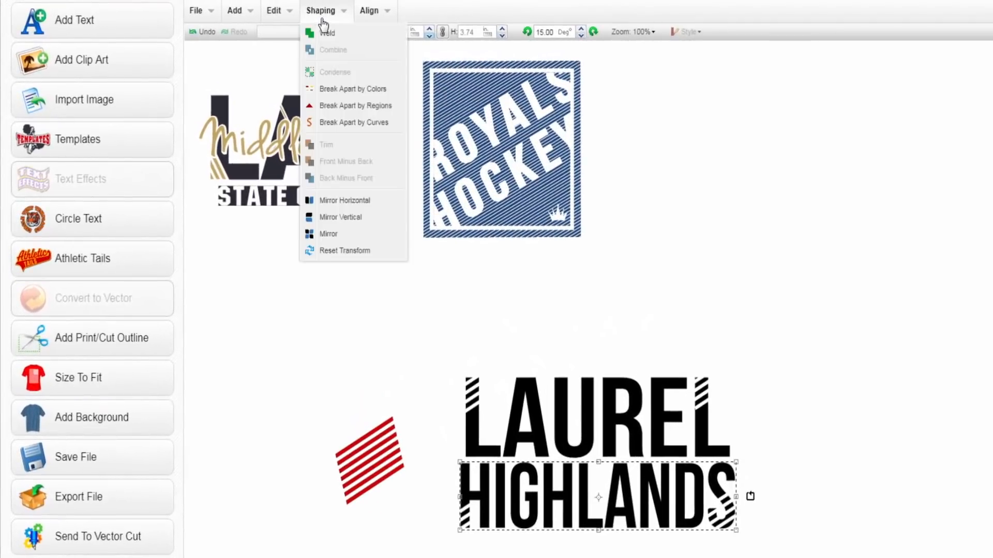
pyautogui.click(385, 111)
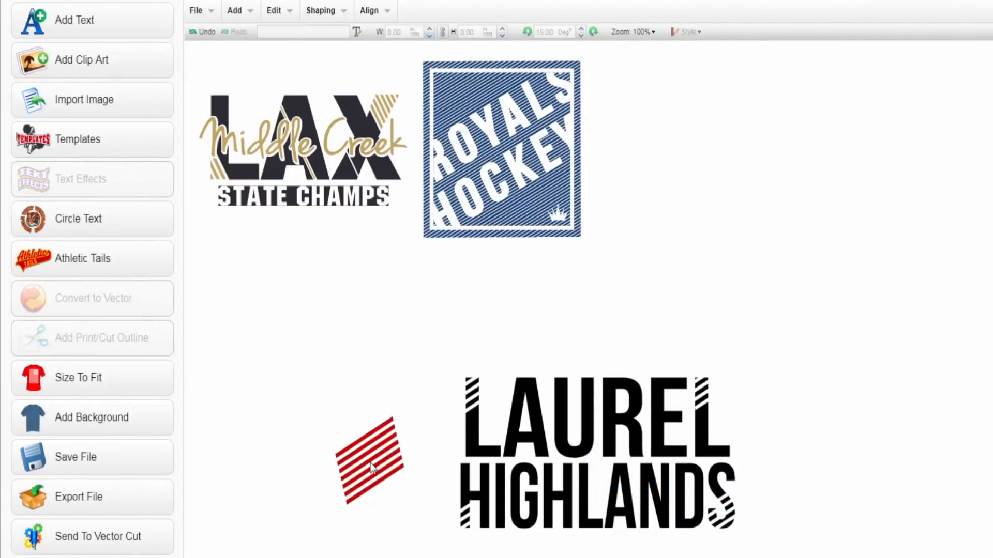
# - Bring the red stripes to the front over the top of the L in HIGHLANDS, subtract them from that letter only, and move them clear
pyautogui.click(371, 467)
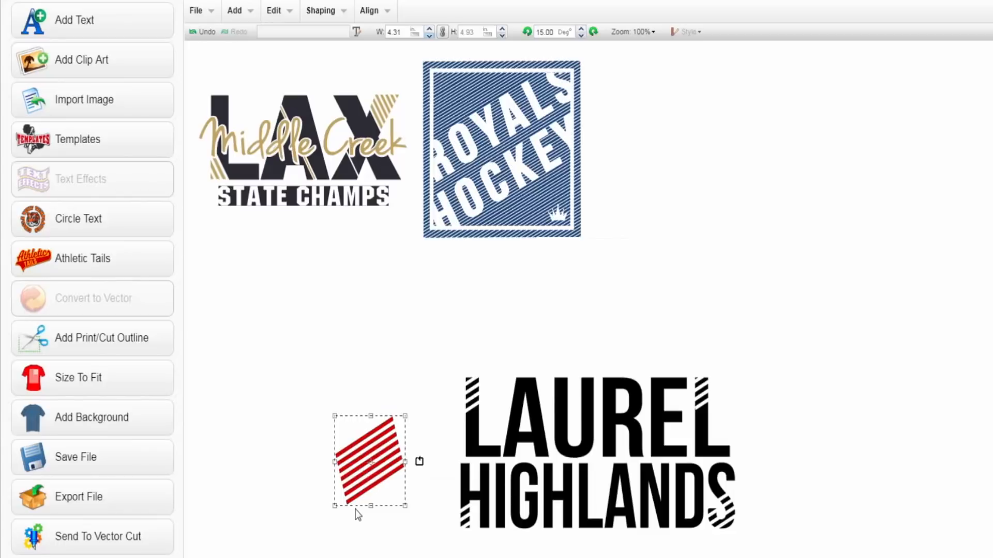
pyautogui.moveTo(375, 459); pyautogui.dragTo(592, 458)
pyautogui.rightClick(592, 458)
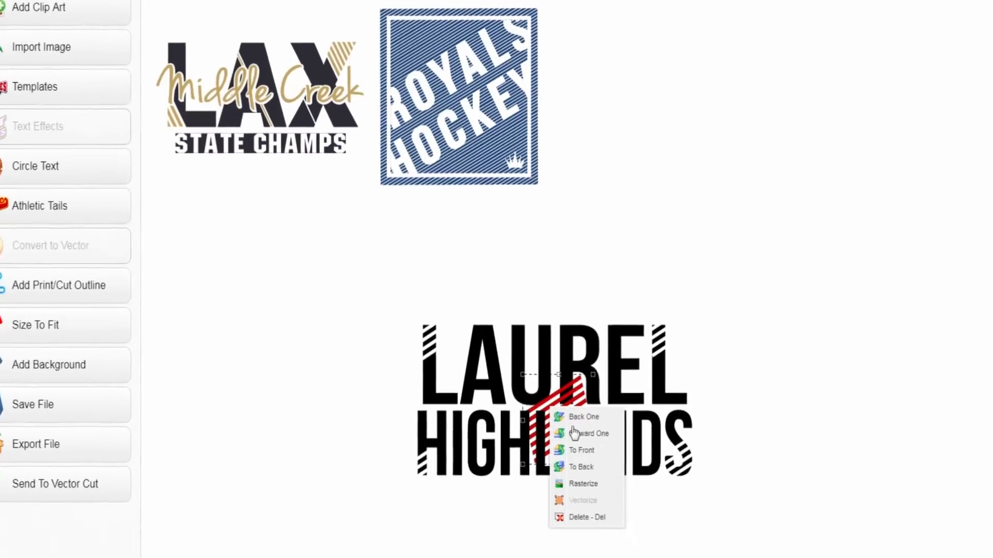
pyautogui.click(636, 505)
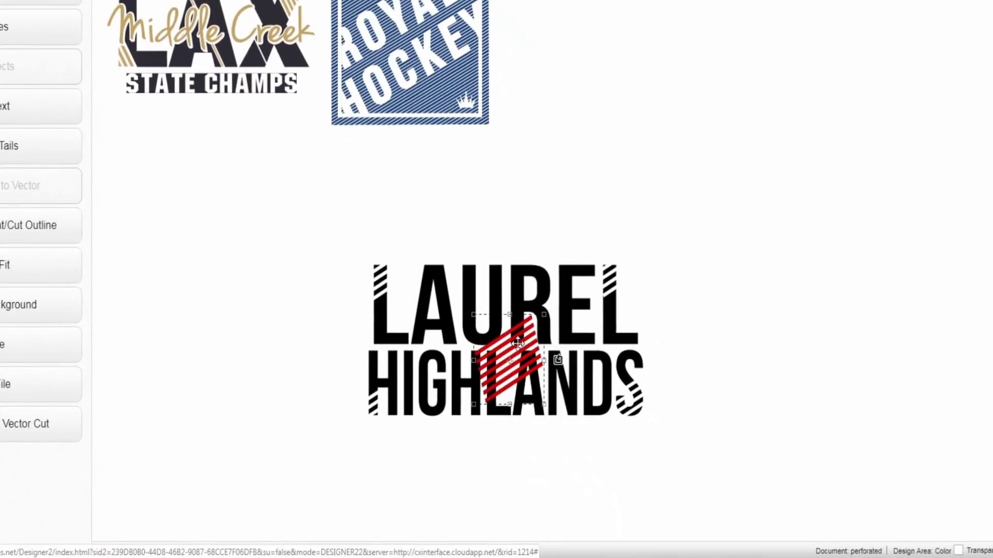
pyautogui.moveTo(518, 343); pyautogui.dragTo(512, 364)
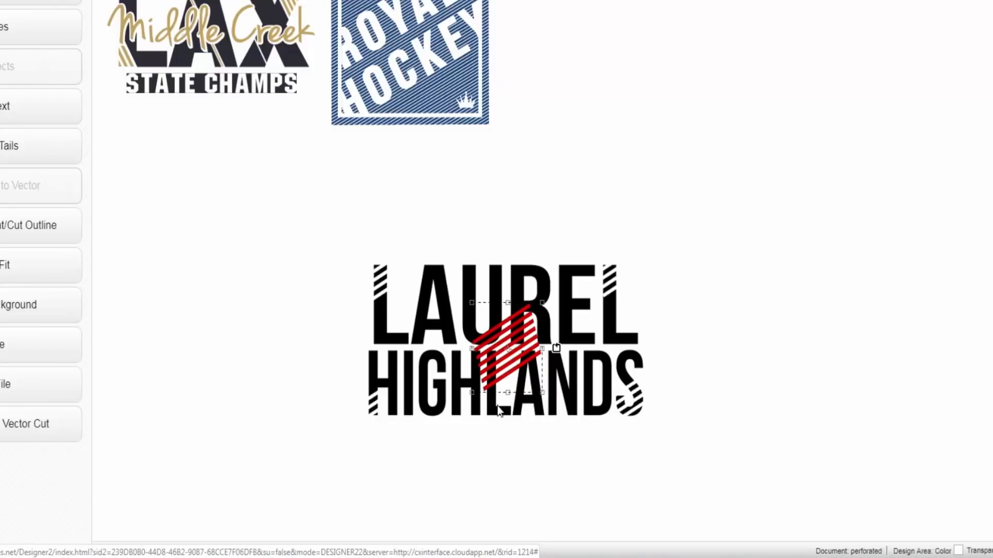
pyautogui.click(246, 10)
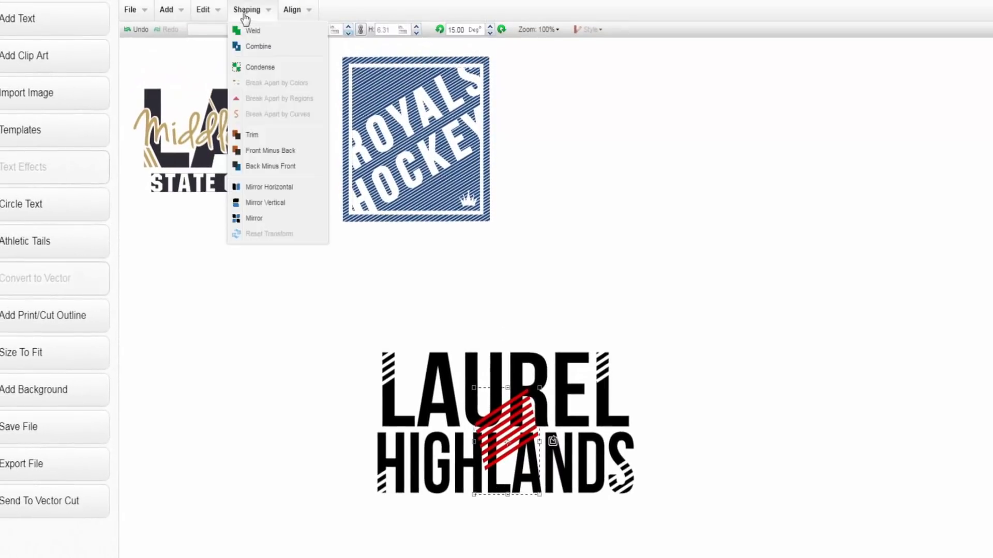
pyautogui.click(295, 166)
pyautogui.moveTo(513, 419); pyautogui.dragTo(764, 282)
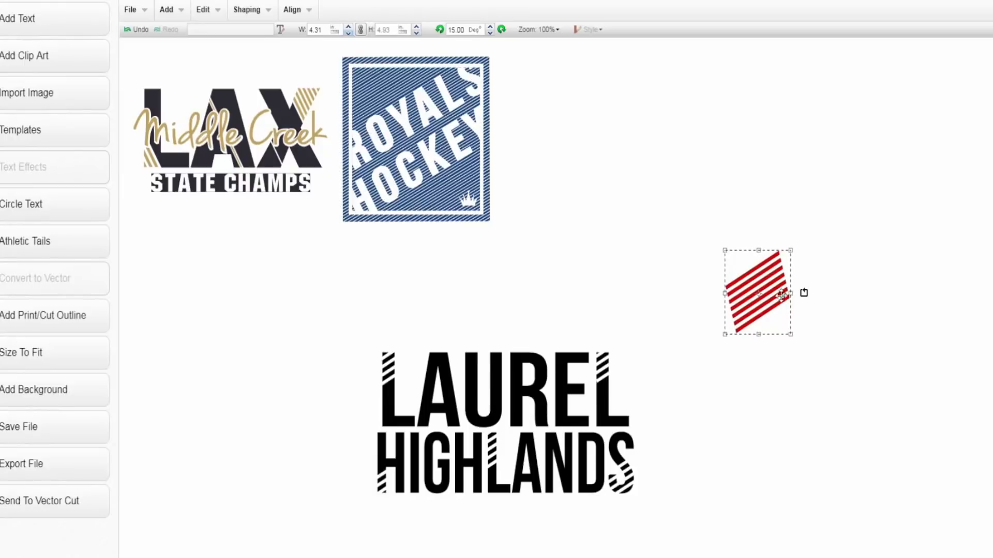
# - Delete the leftover red diagonal stripes from the canvas
pyautogui.moveTo(761, 288); pyautogui.dragTo(664, 282)
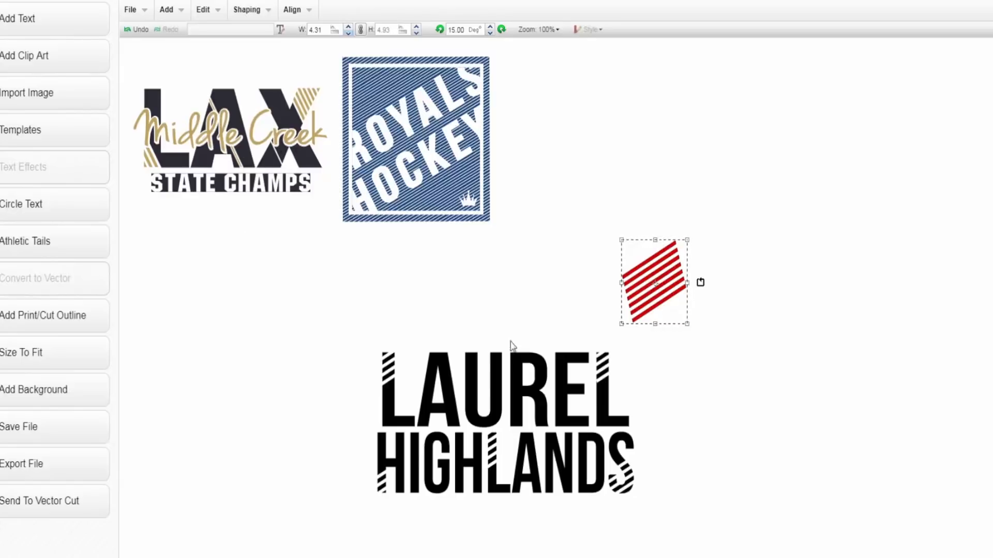
pyautogui.moveTo(605, 270); pyautogui.dragTo(374, 312)
pyautogui.moveTo(298, 358); pyautogui.dragTo(282, 338)
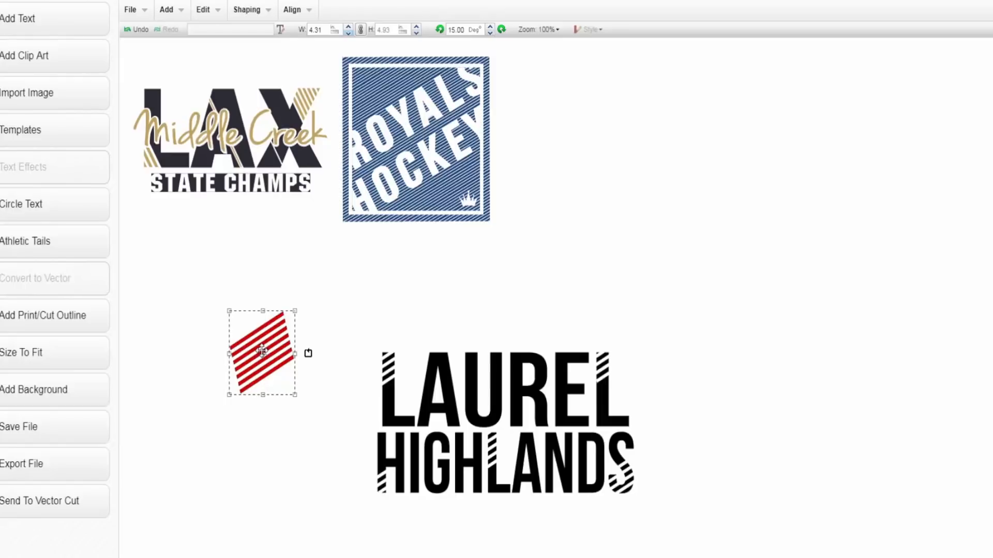
pyautogui.press('Delete')
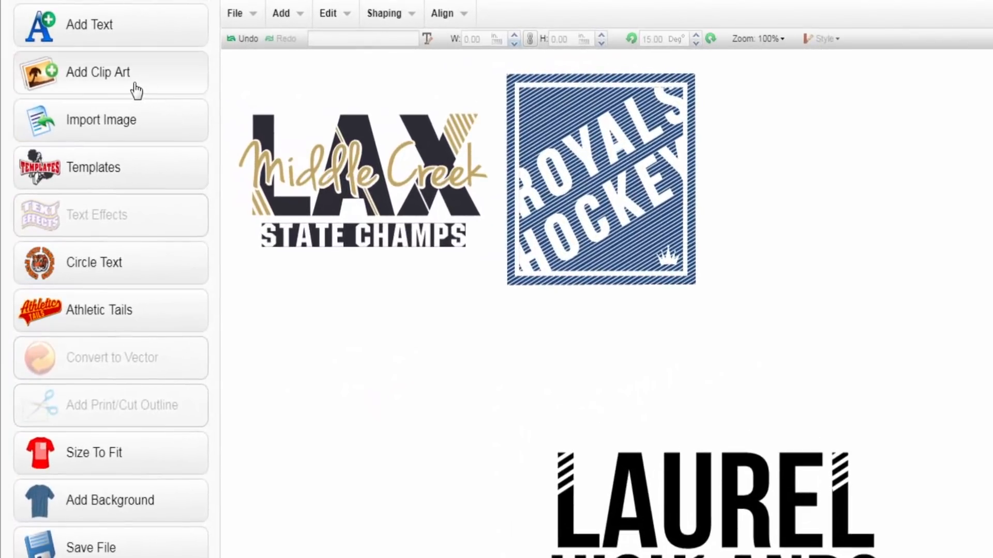
# - Search the clip art for "line" and insert the single straight horizontal line
pyautogui.click(136, 91)
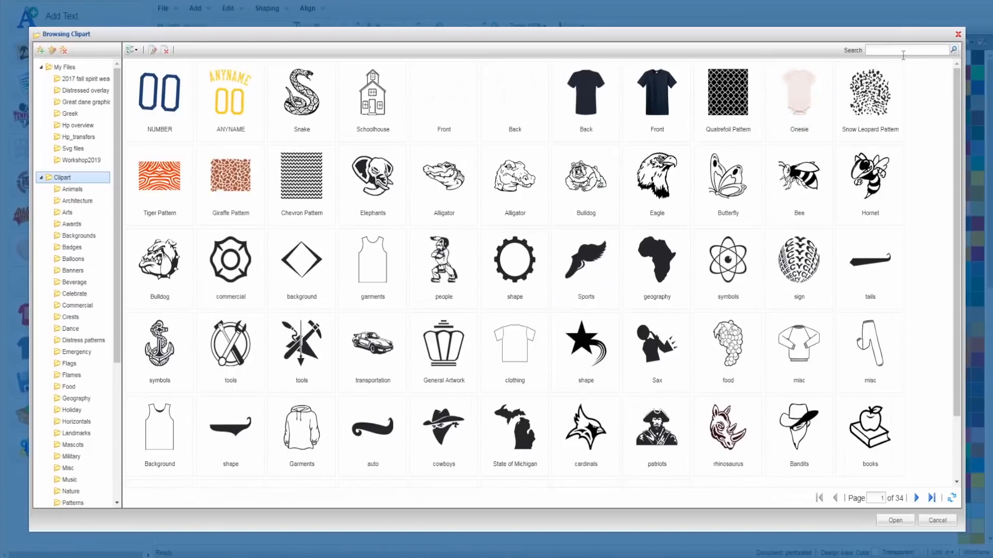
pyautogui.write('line')
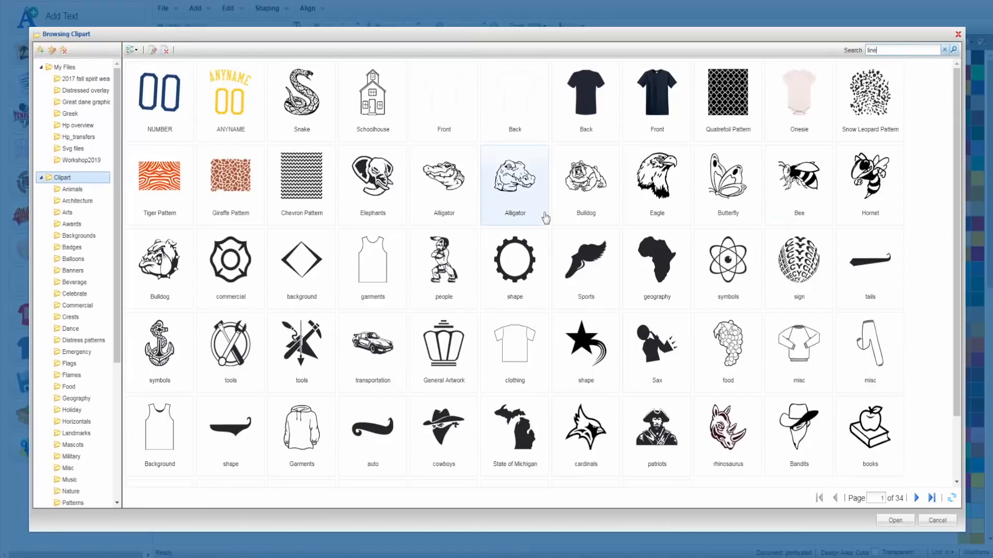
pyautogui.press('Return')
pyautogui.doubleClick(589, 203)
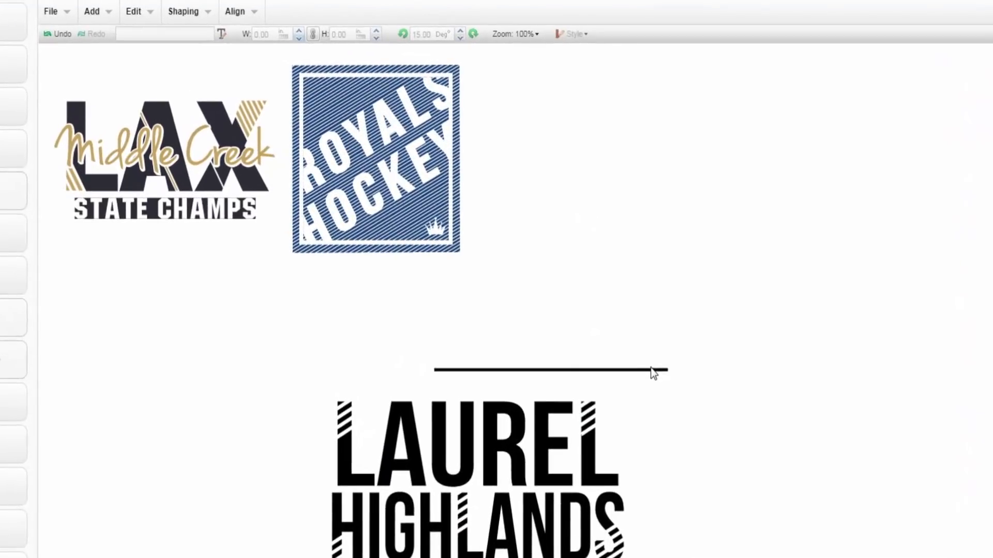
# - Rotate the inserted line counter-clockwise by 30° using two 15° turns
pyautogui.click(603, 372)
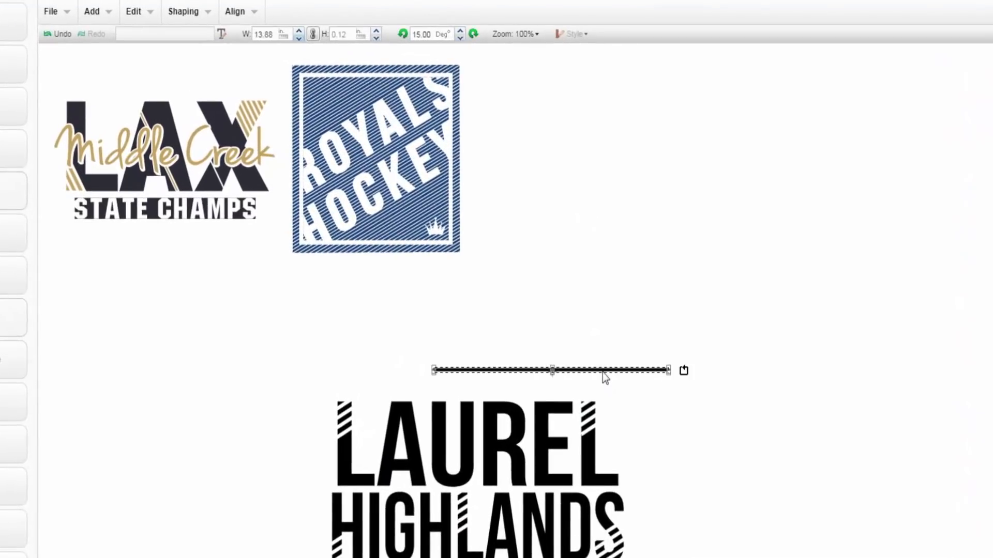
pyautogui.click(402, 34)
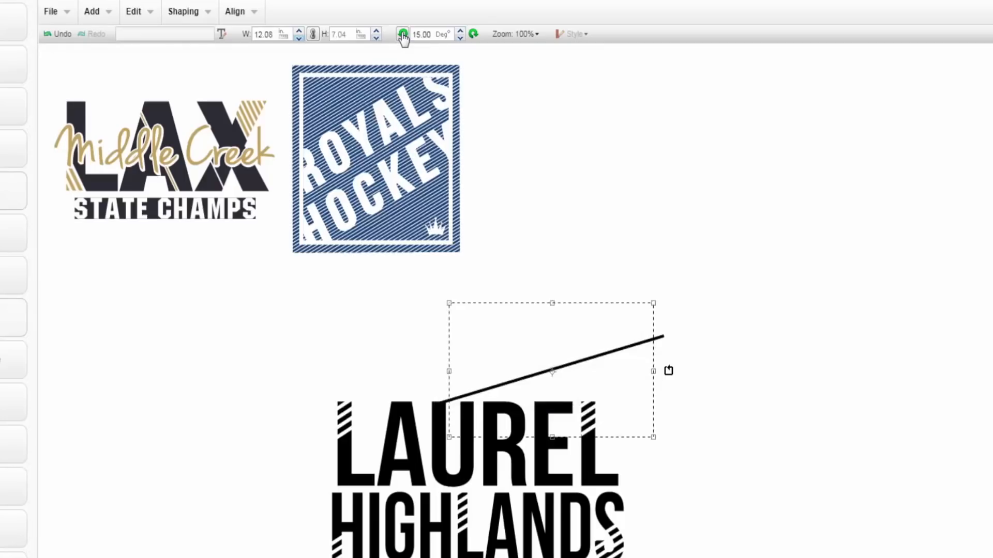
pyautogui.click(402, 35)
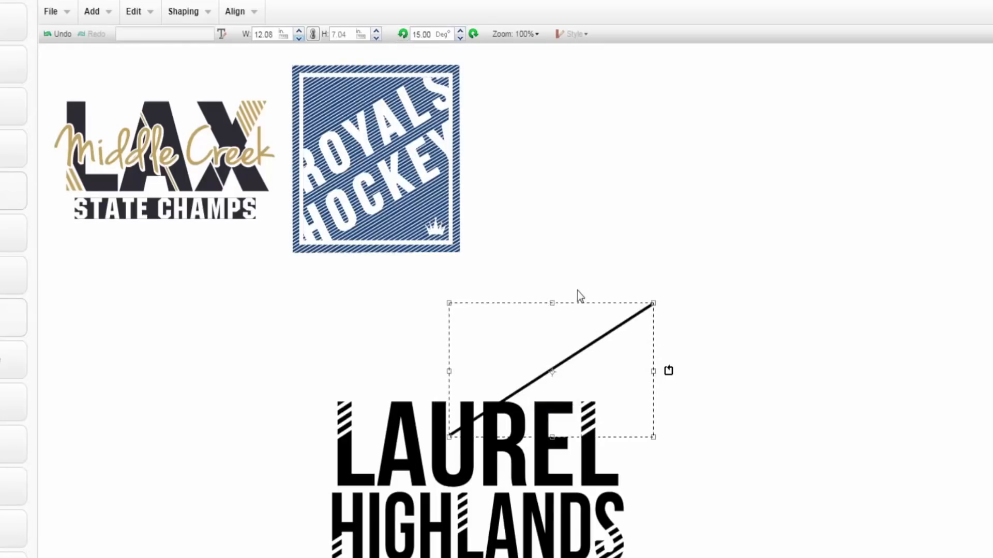
# - Lay the slanted line, colored red, diagonally across LAUREL, subtract it from the word with Back Minus Front, and move it clear
pyautogui.moveTo(607, 355); pyautogui.dragTo(547, 398)
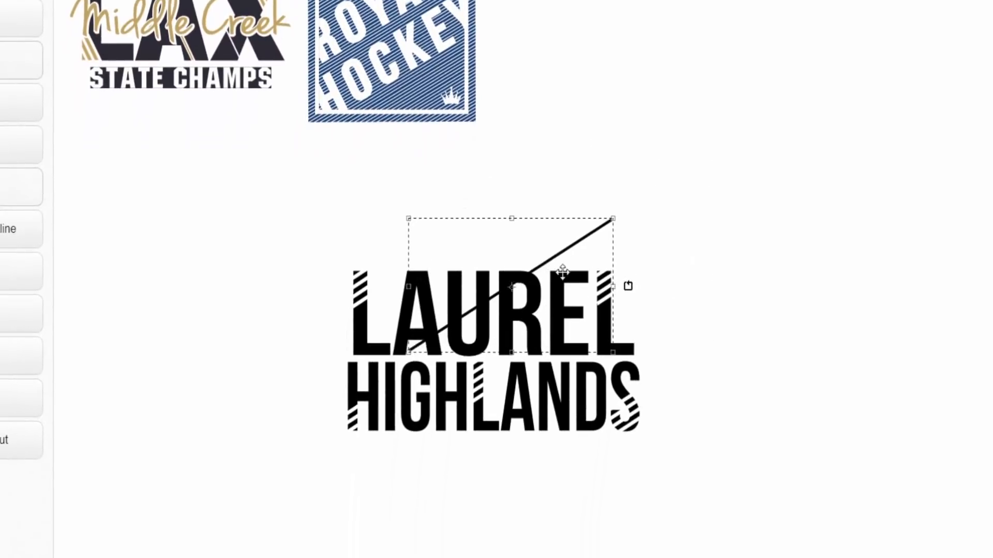
pyautogui.moveTo(562, 272)
pyautogui.mouseDown()
pyautogui.moveTo(555, 299)
pyautogui.moveTo(534, 292)
pyautogui.moveTo(534, 303)
pyautogui.moveTo(570, 276)
pyautogui.mouseUp()
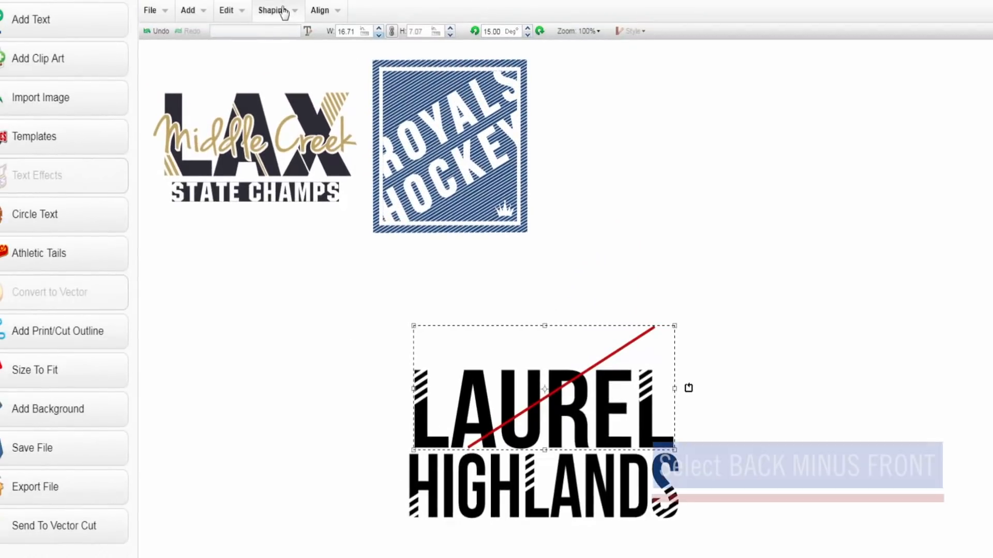
pyautogui.click(283, 11)
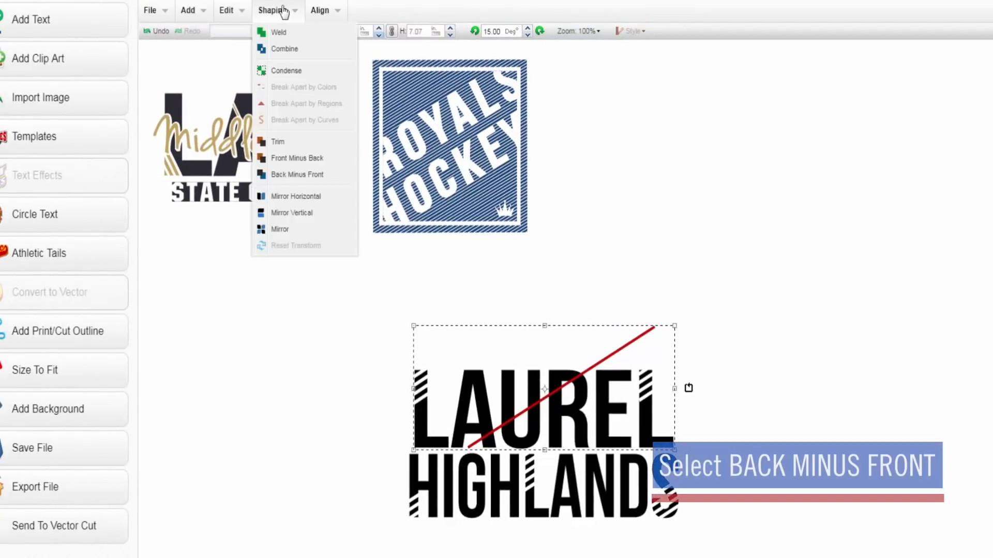
pyautogui.click(327, 176)
pyautogui.moveTo(606, 354); pyautogui.dragTo(820, 165)
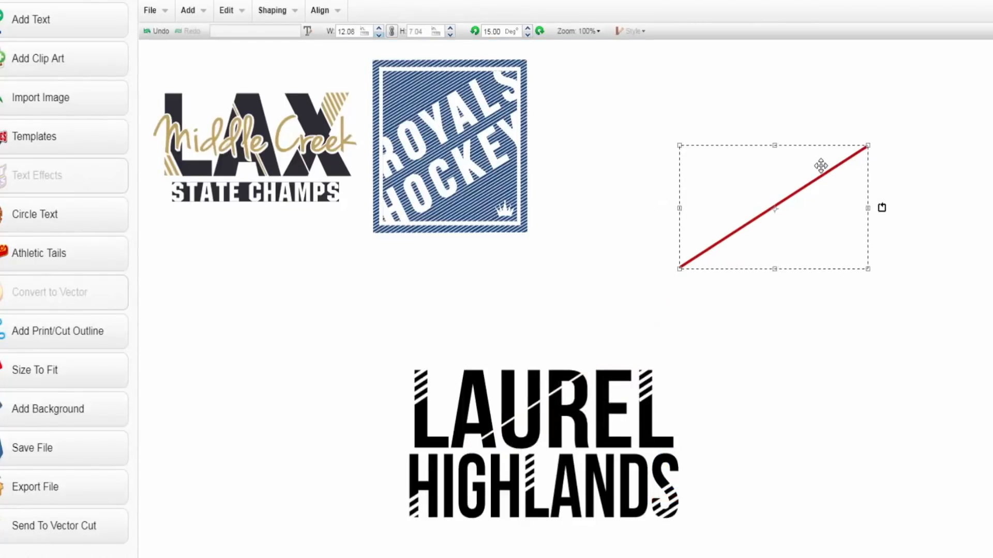
# - Keep the red line clear of HIGHLANDS and condense all the letters of that word into one object
pyautogui.moveTo(790, 222); pyautogui.dragTo(602, 504)
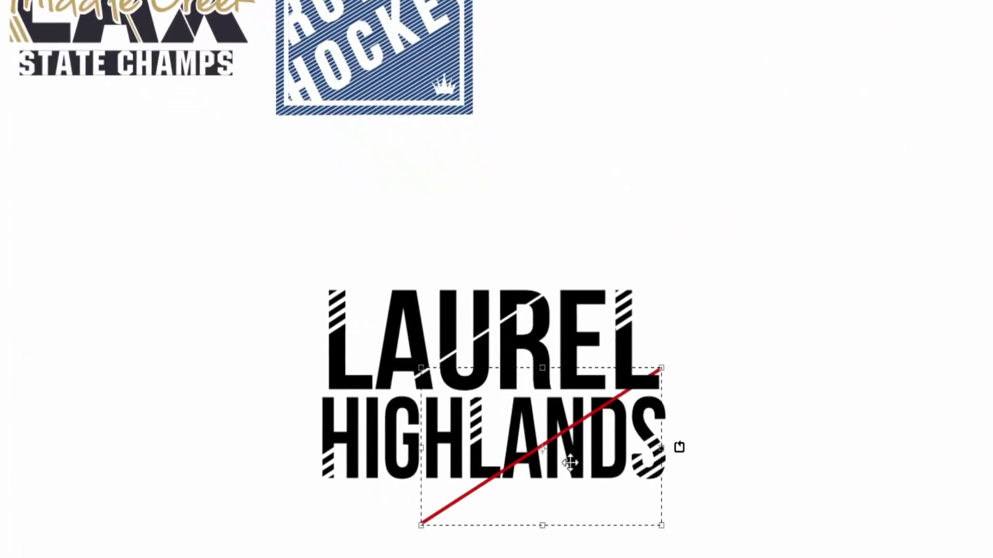
pyautogui.moveTo(569, 464); pyautogui.dragTo(706, 467)
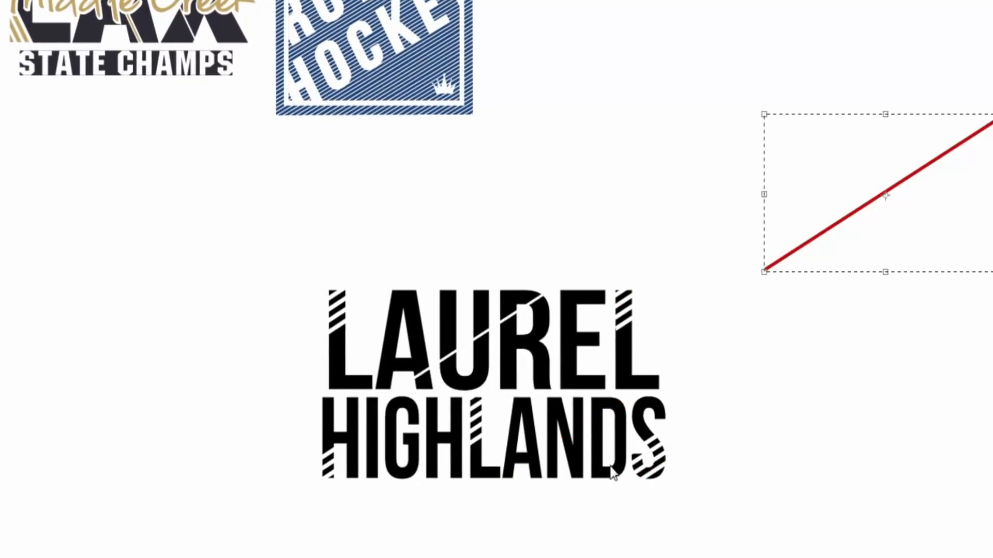
pyautogui.click(594, 458)
pyautogui.moveTo(744, 536); pyautogui.dragTo(289, 393)
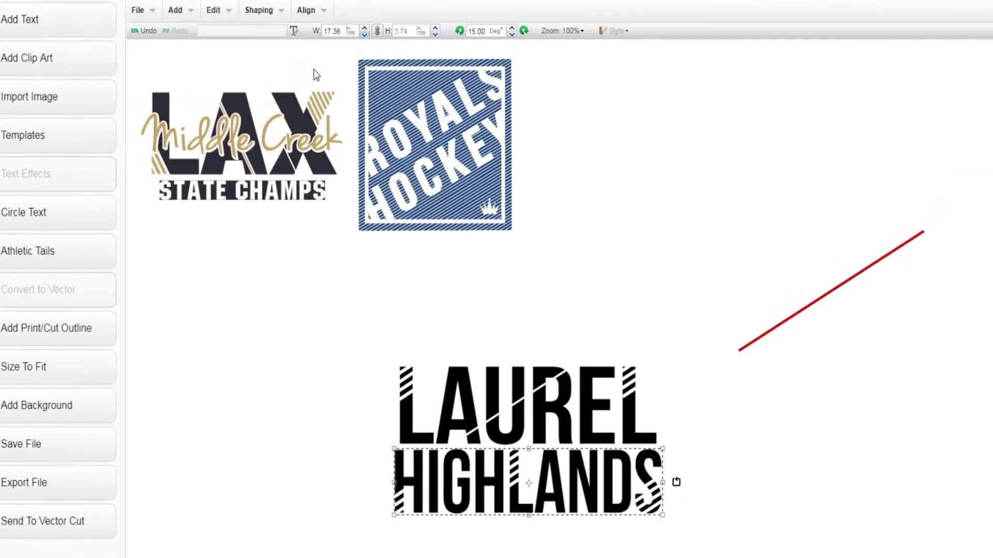
pyautogui.click(252, 1)
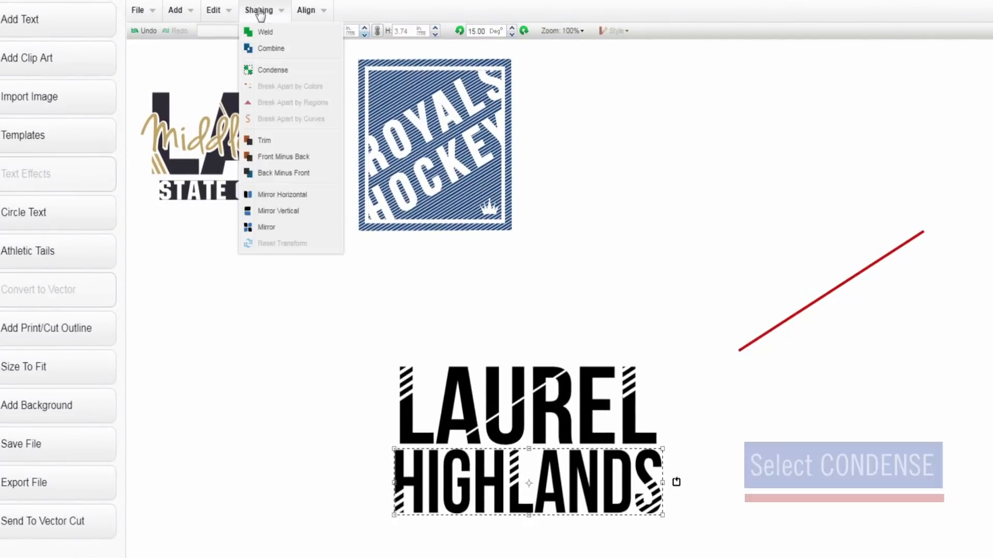
pyautogui.click(282, 73)
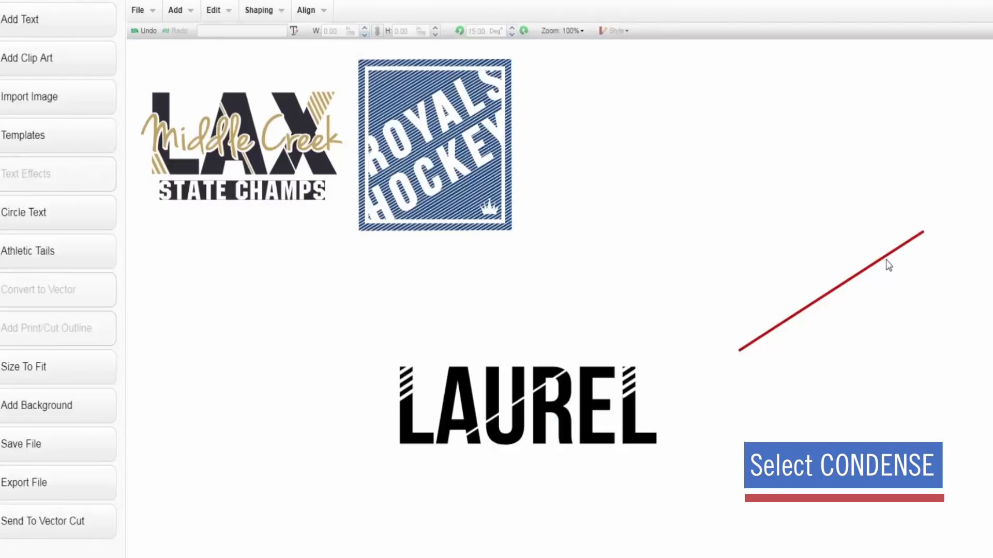
# - Place the slanted red line diagonally across HIGHLANDS and bring it to the front
pyautogui.click(886, 260)
pyautogui.moveTo(879, 262); pyautogui.dragTo(601, 470)
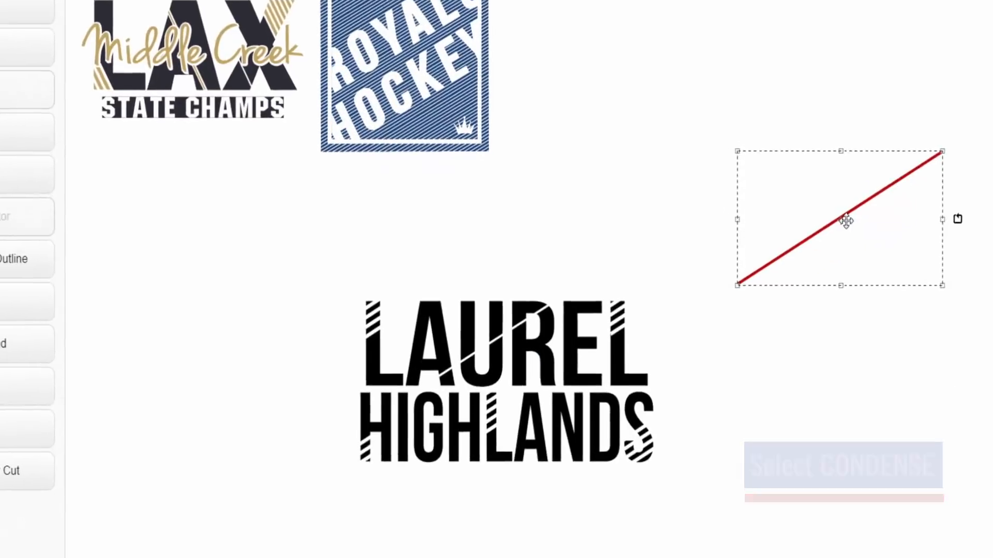
pyautogui.moveTo(560, 330); pyautogui.dragTo(553, 340)
pyautogui.rightClick(553, 340)
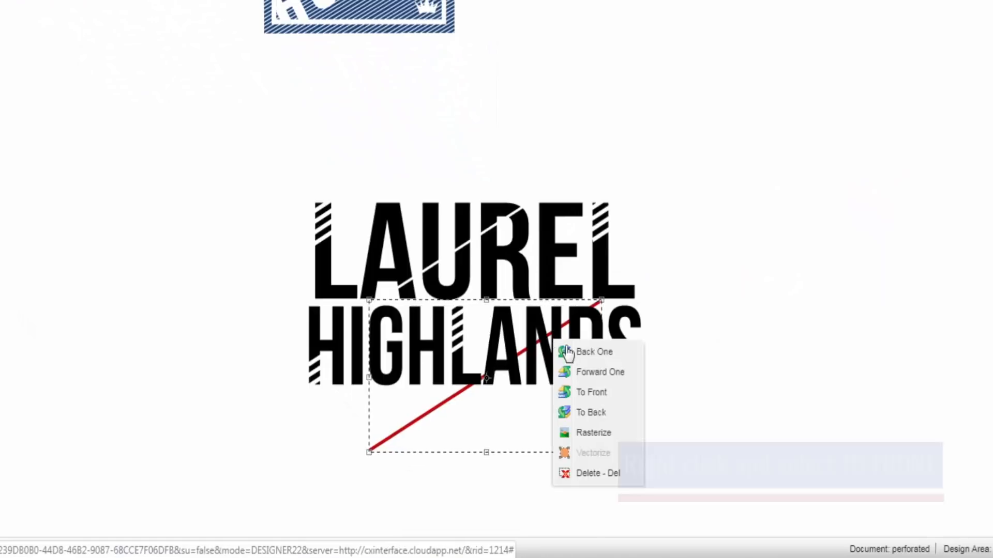
pyautogui.click(596, 392)
pyautogui.moveTo(560, 394); pyautogui.dragTo(559, 385)
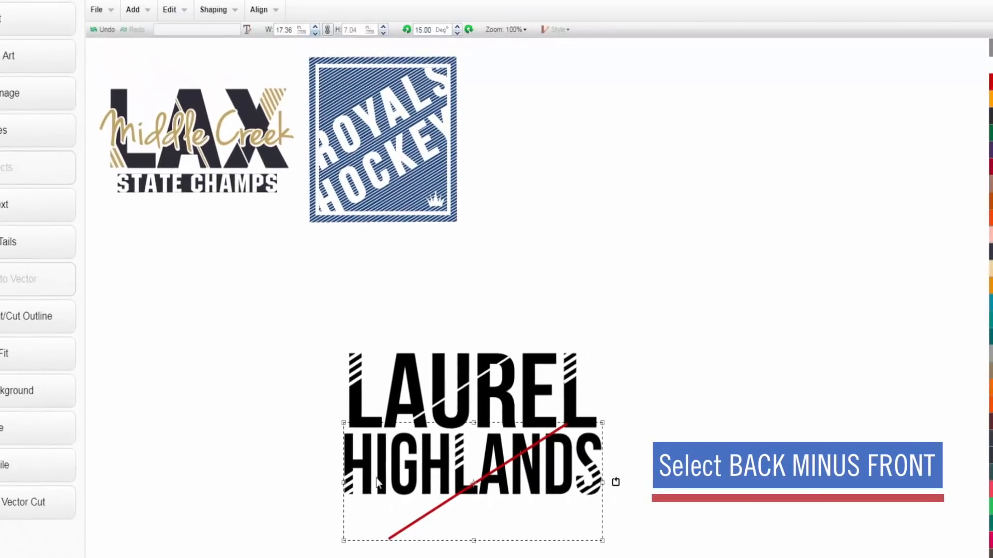
# - Subtract the red line from HIGHLANDS with Back Minus Front and delete the leftover line
pyautogui.click(213, 10)
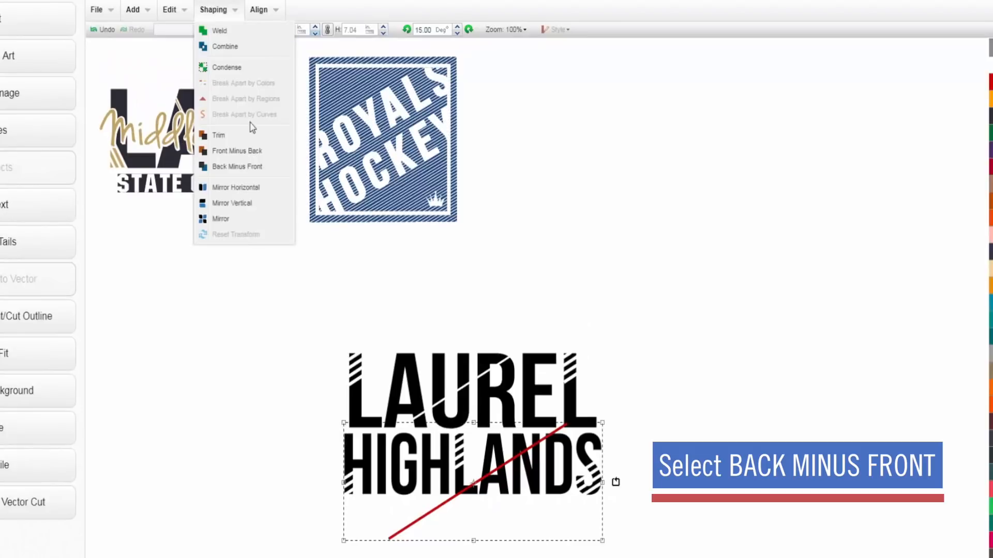
pyautogui.click(254, 167)
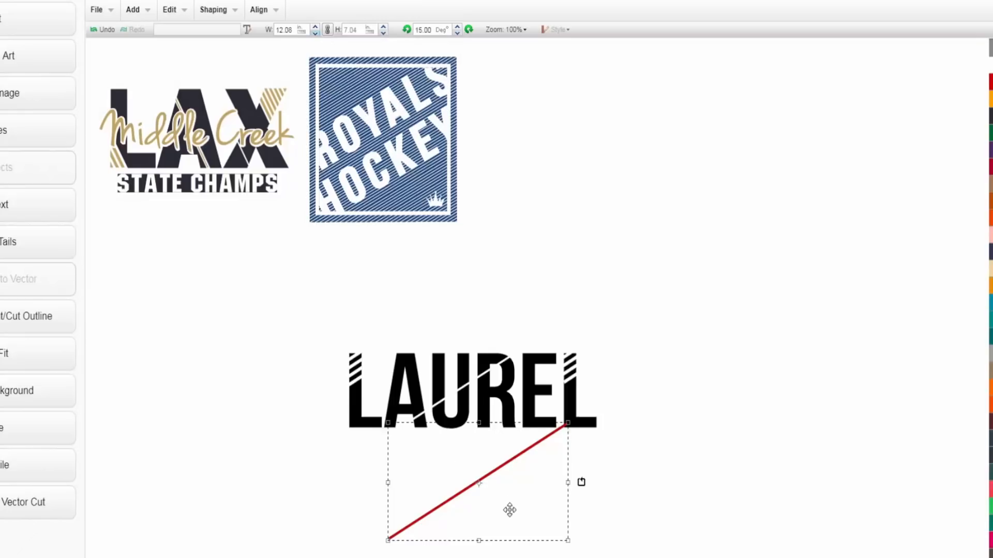
pyautogui.moveTo(511, 504); pyautogui.dragTo(807, 223)
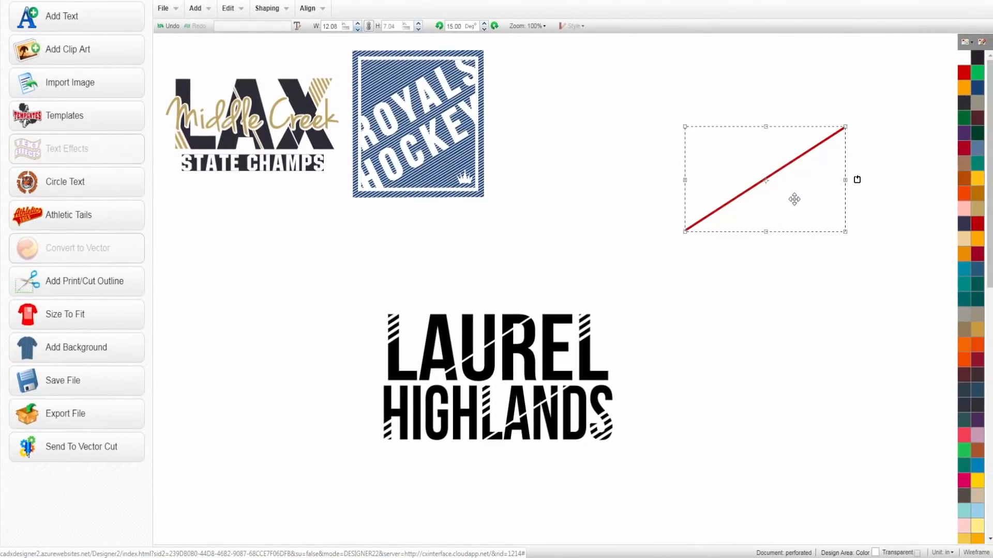
pyautogui.press('Delete')
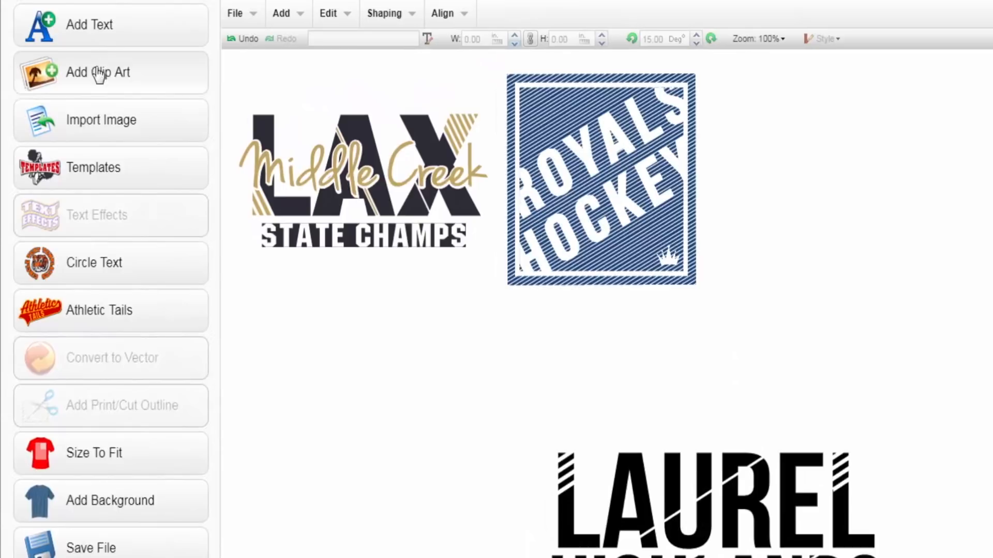
# - Search the clip art for "line" and insert the plain straight horizontal line above LAUREL HIGHLANDS
pyautogui.click(123, 78)
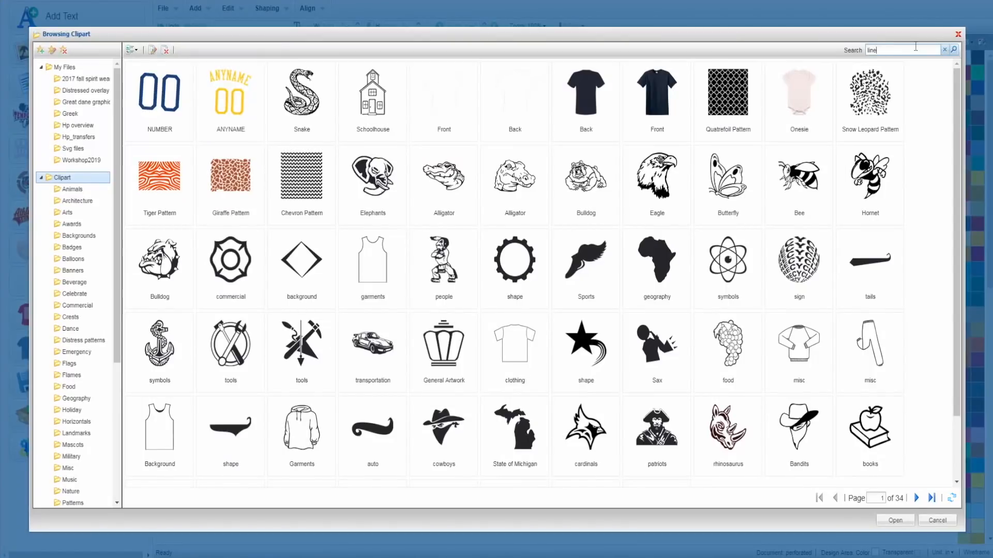
pyautogui.write('line')
pyautogui.press('Return')
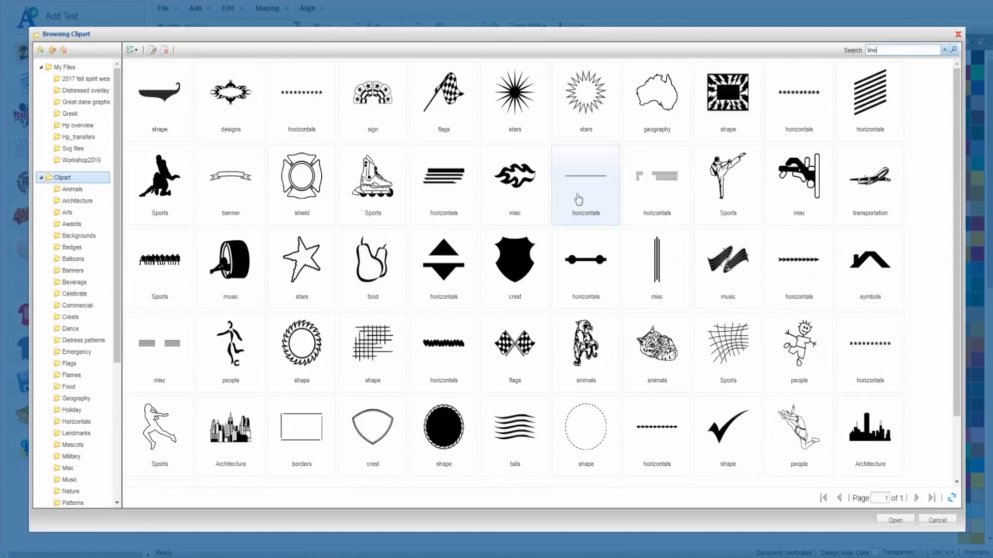
pyautogui.doubleClick(578, 199)
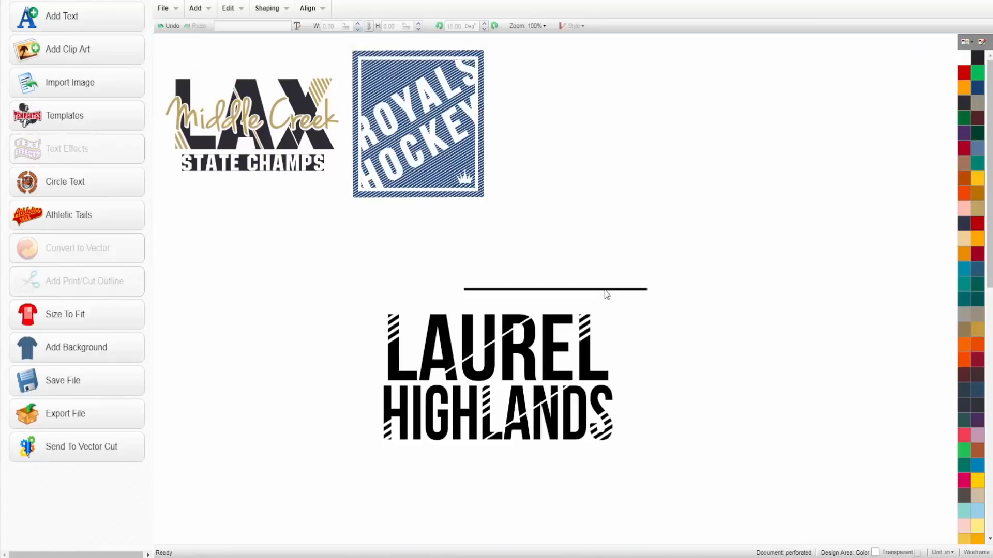
# - Thicken the inserted line into a black bar directly below HIGHLANDS, matching the word's width, about 17.4 in wide and 2.1 in tall
pyautogui.moveTo(555, 288); pyautogui.dragTo(556, 272)
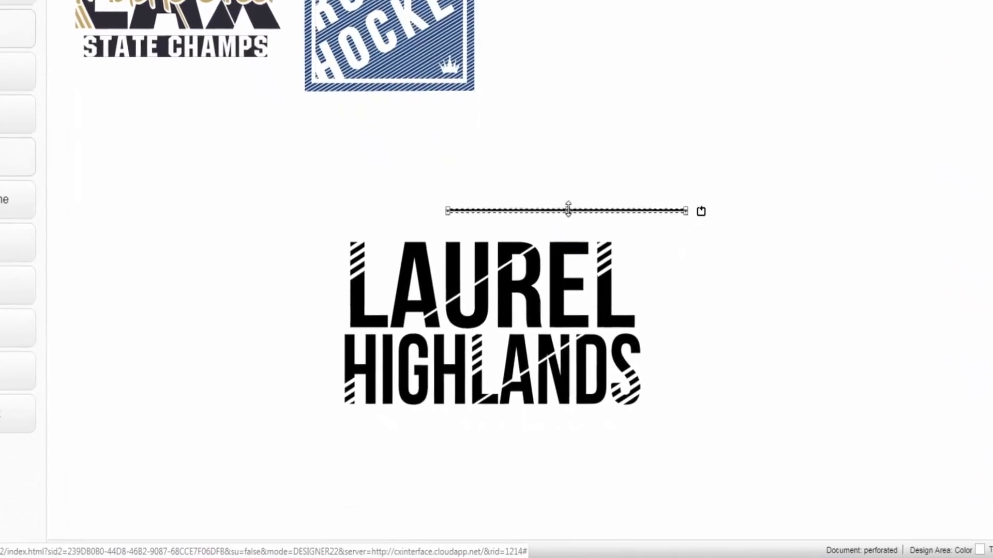
pyautogui.moveTo(567, 182); pyautogui.dragTo(575, 163)
pyautogui.moveTo(644, 186); pyautogui.dragTo(541, 430)
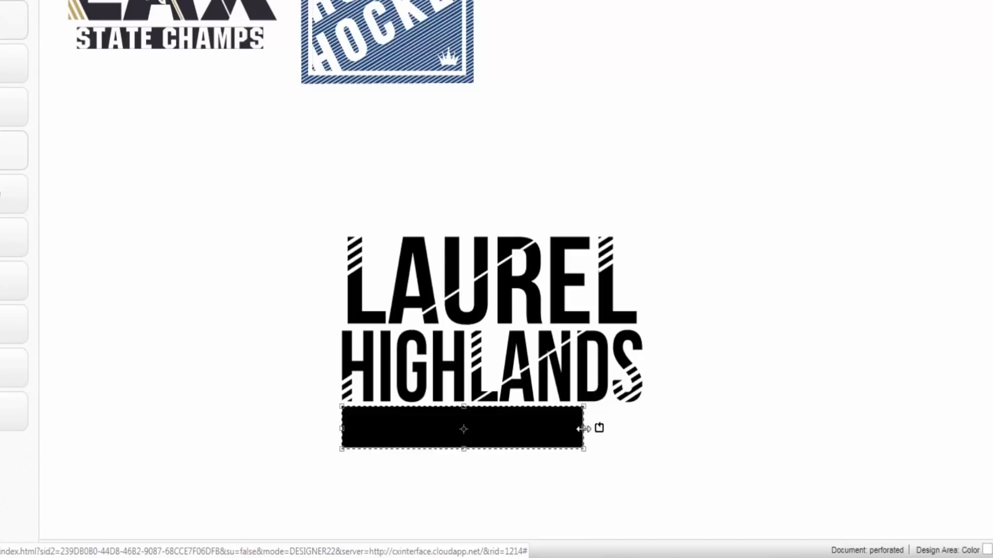
pyautogui.moveTo(584, 429); pyautogui.dragTo(643, 429)
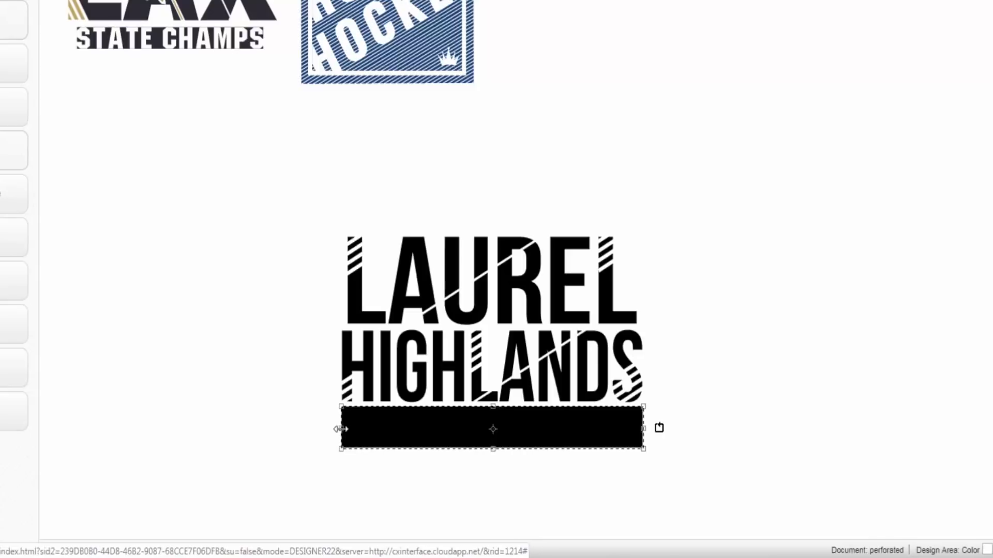
pyautogui.moveTo(453, 433); pyautogui.dragTo(452, 430)
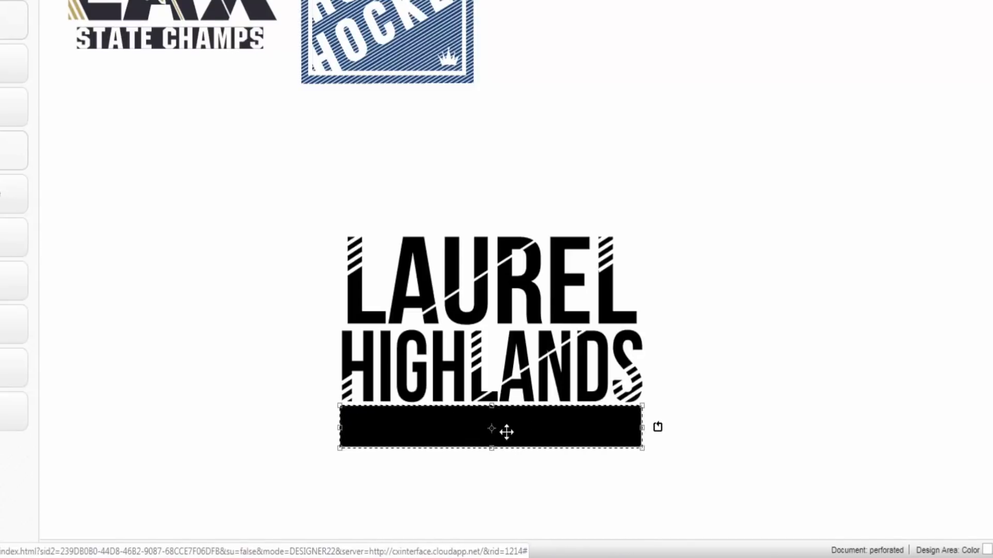
pyautogui.moveTo(507, 433); pyautogui.dragTo(506, 435)
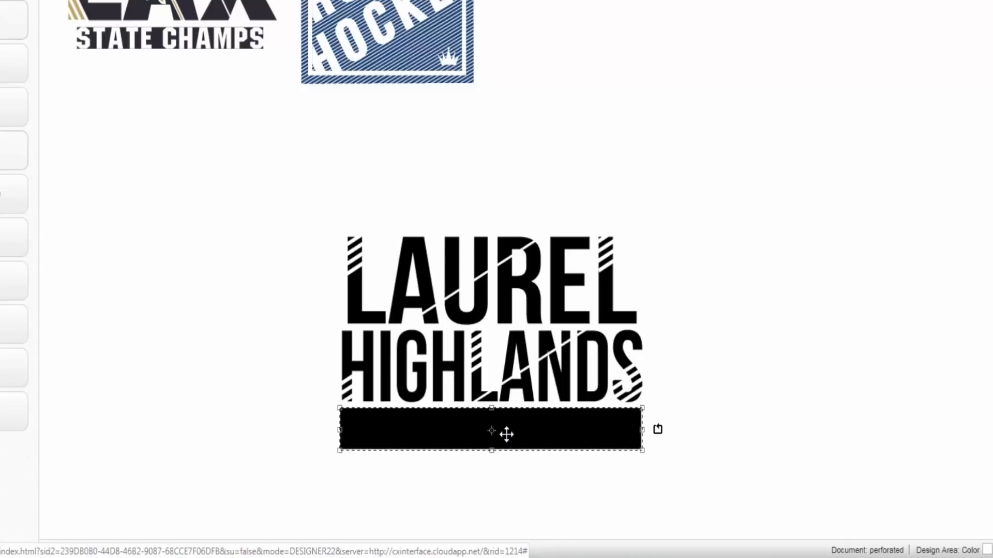
pyautogui.click(842, 311)
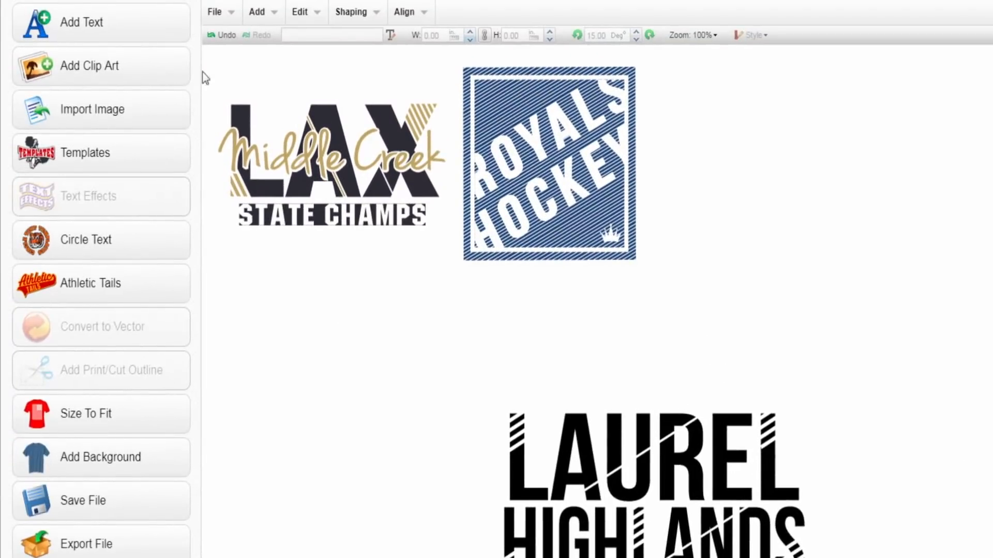
# - Add the text BASEBALL in the _vxAth5 font with a character spacing of 0.50
pyautogui.click(83, 22)
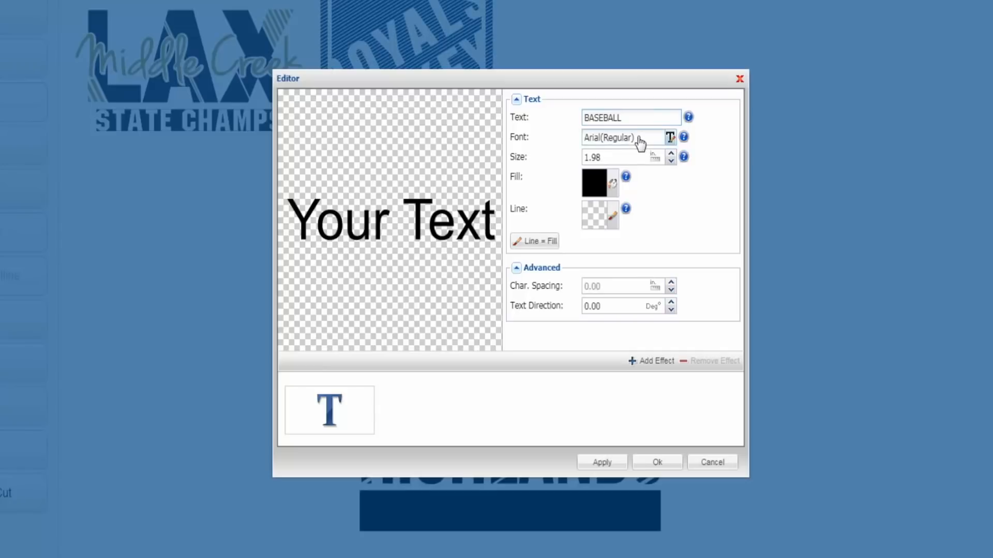
pyautogui.click(640, 141)
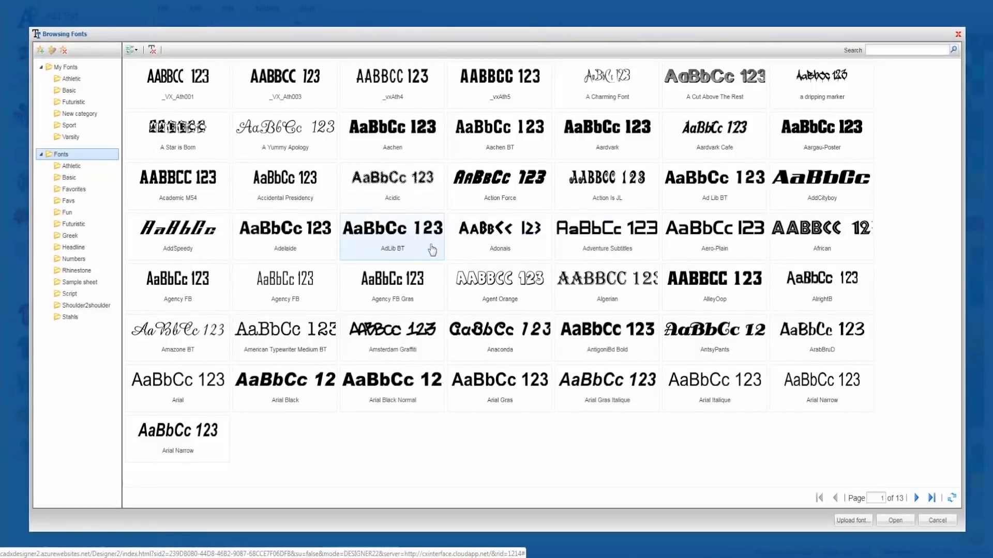
pyautogui.doubleClick(500, 98)
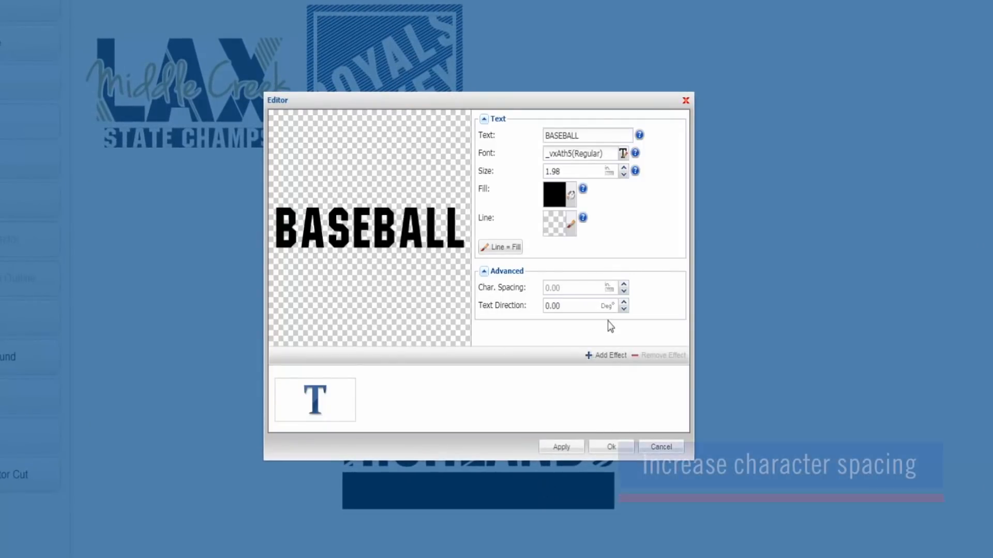
pyautogui.click(623, 285)
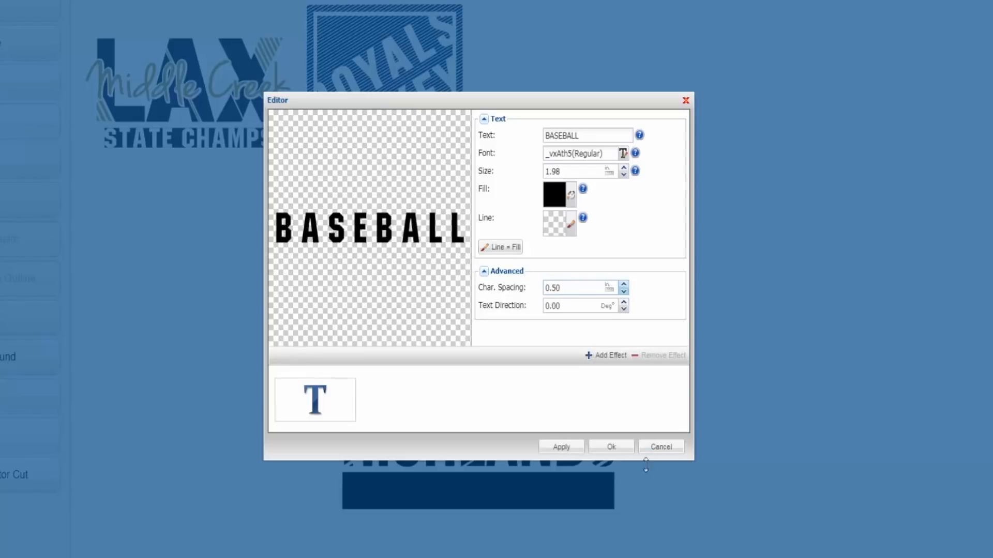
pyautogui.click(611, 447)
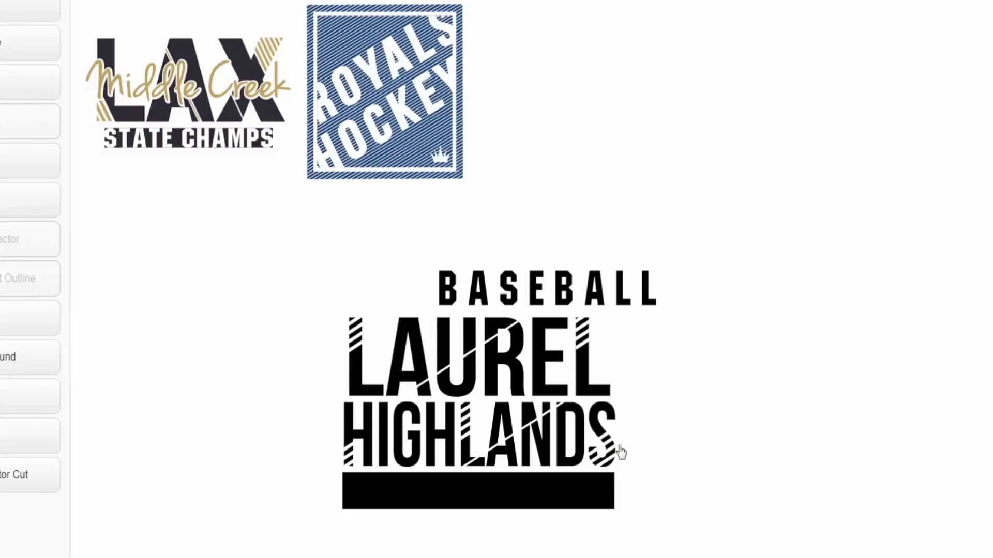
# - Color the BASEBALL text orange and place it on the black bar below HIGHLANDS
pyautogui.moveTo(608, 292); pyautogui.dragTo(768, 243)
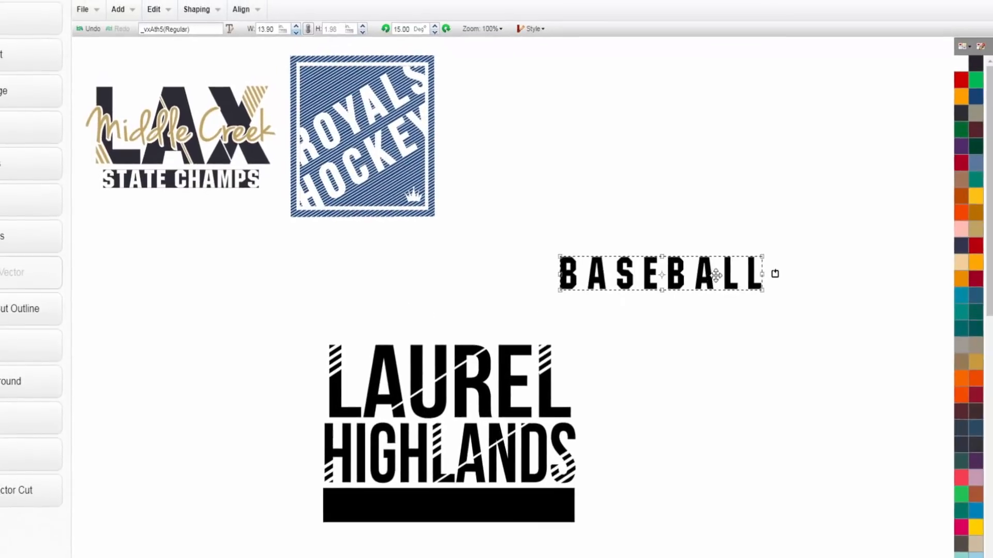
pyautogui.click(960, 98)
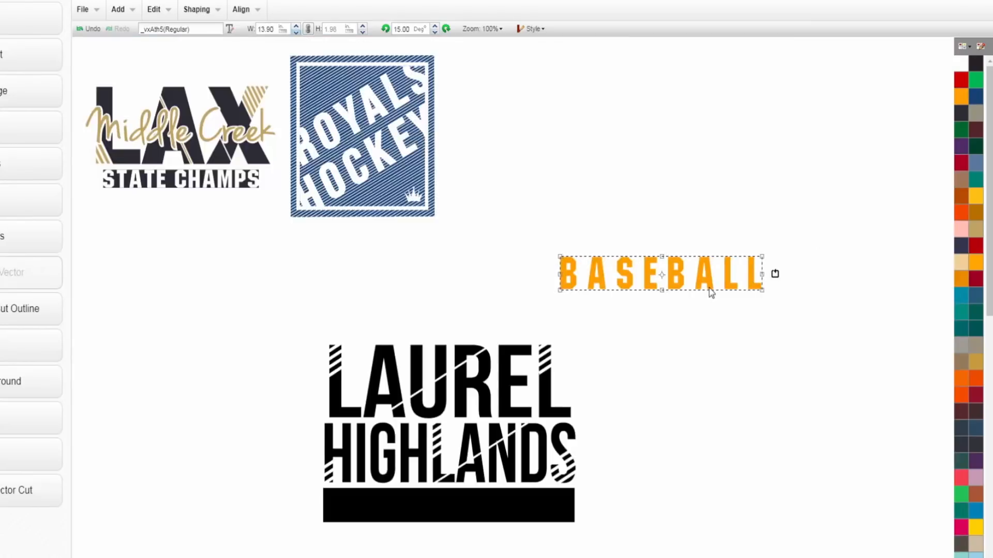
pyautogui.moveTo(689, 270); pyautogui.dragTo(496, 486)
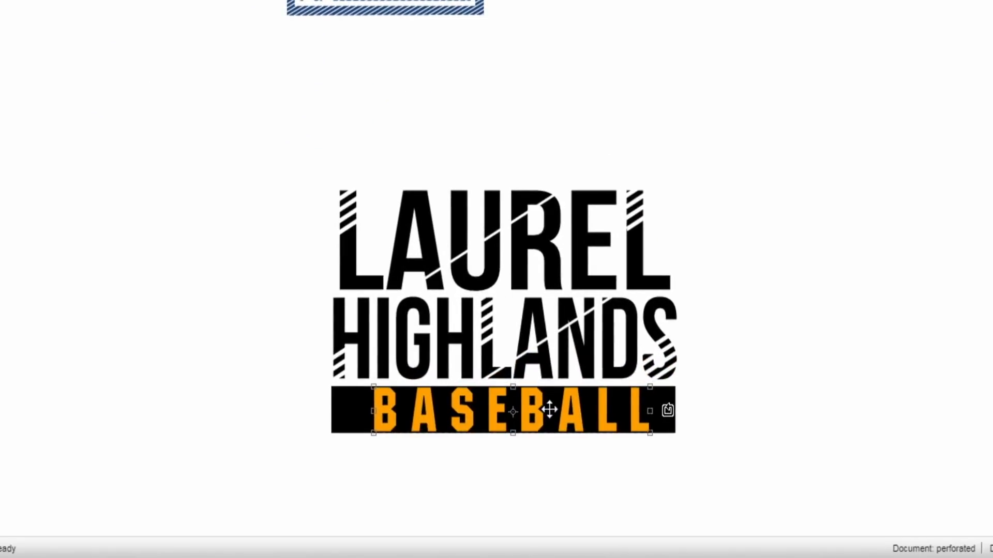
pyautogui.moveTo(549, 409); pyautogui.dragTo(542, 411)
# - Center the BASEBALL text on the black bar in both directions using Center Middle alignment
pyautogui.moveTo(759, 468); pyautogui.dragTo(293, 377)
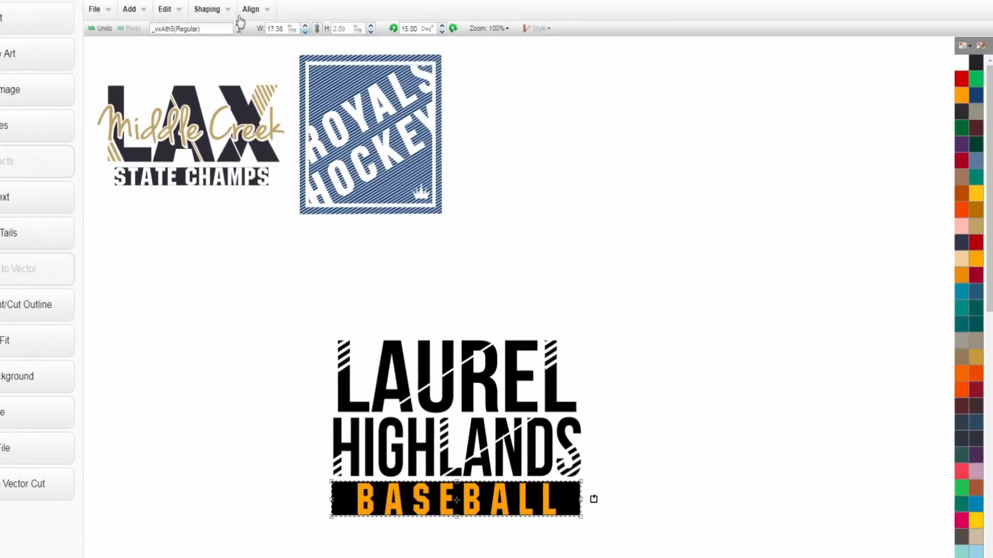
pyautogui.click(247, 11)
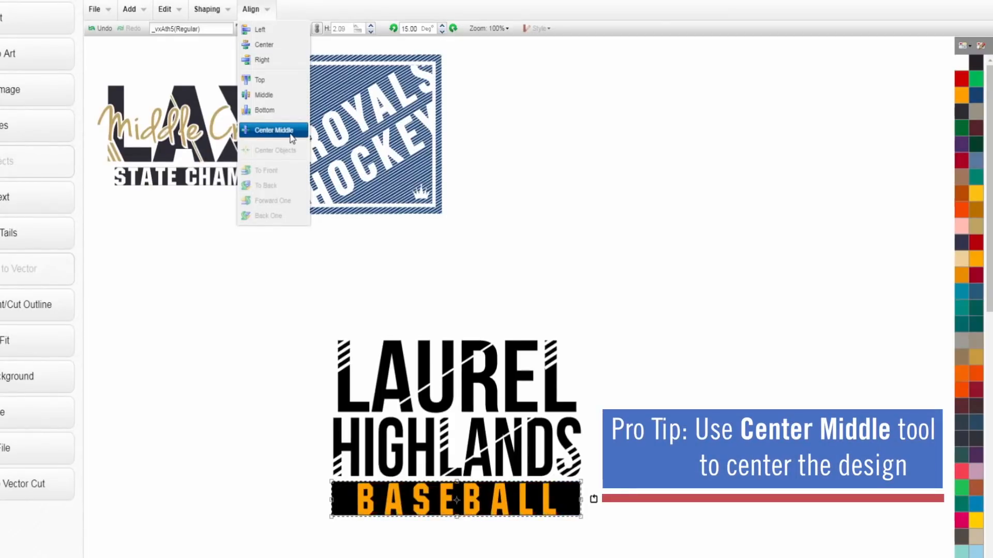
pyautogui.click(291, 133)
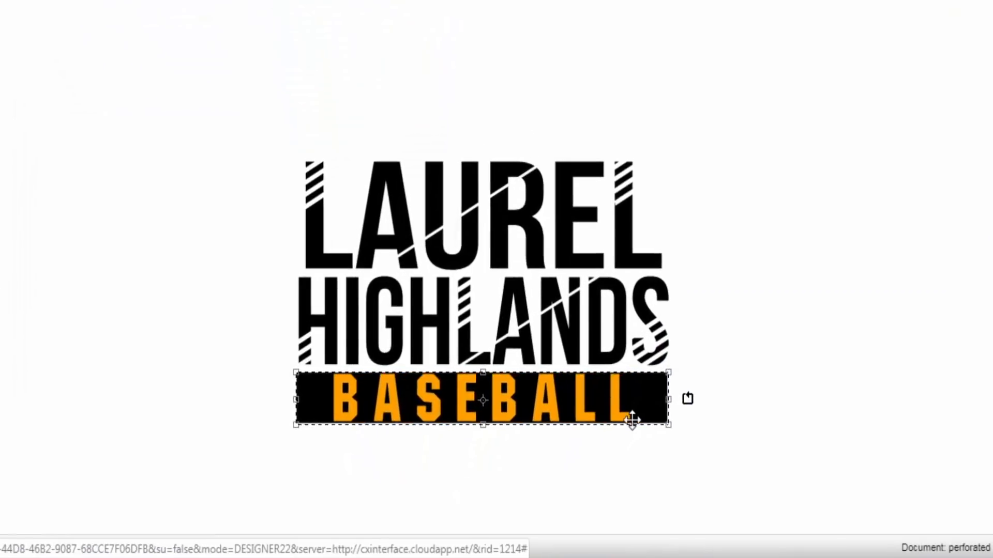
# - Narrow the black bar from both ends to about 15.5 in wide and center BASEBALL on it again with Center Middle
pyautogui.click(774, 402)
pyautogui.click(661, 414)
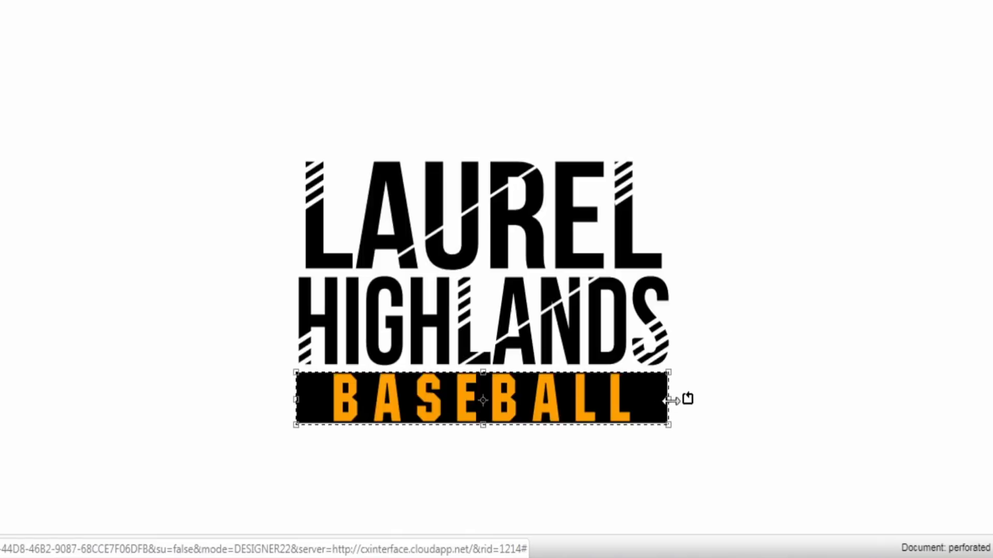
pyautogui.moveTo(668, 401); pyautogui.dragTo(644, 401)
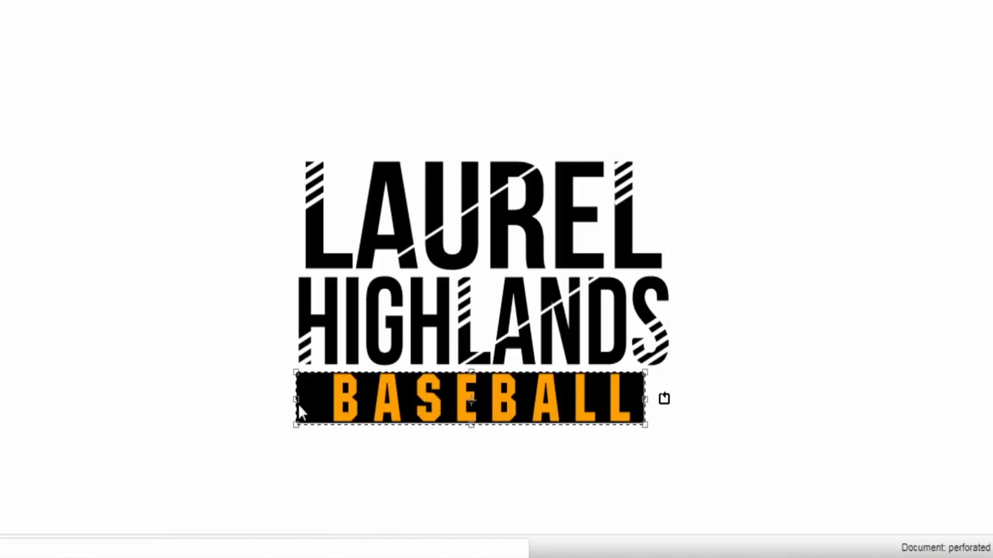
pyautogui.moveTo(295, 403); pyautogui.dragTo(311, 401)
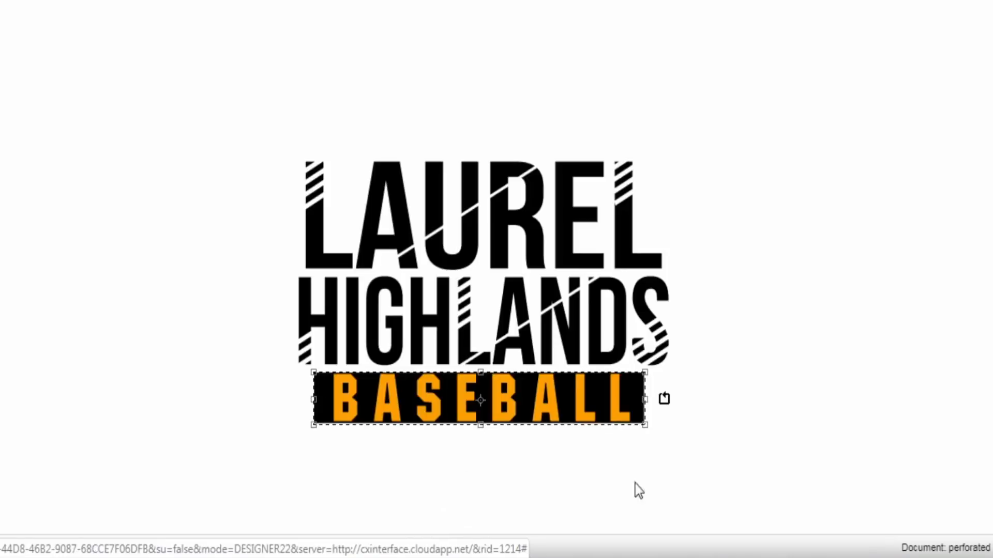
pyautogui.moveTo(670, 486); pyautogui.dragTo(286, 367)
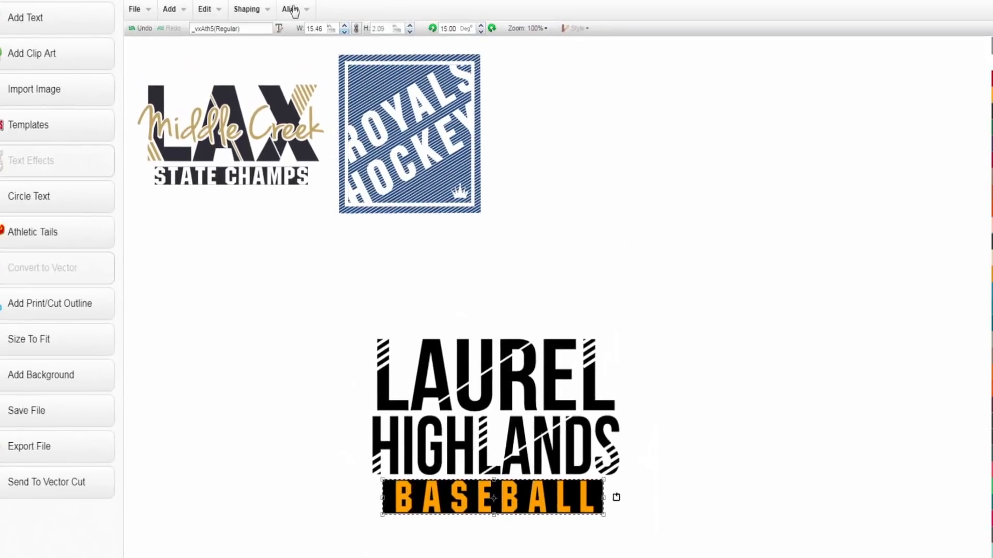
pyautogui.click(294, 10)
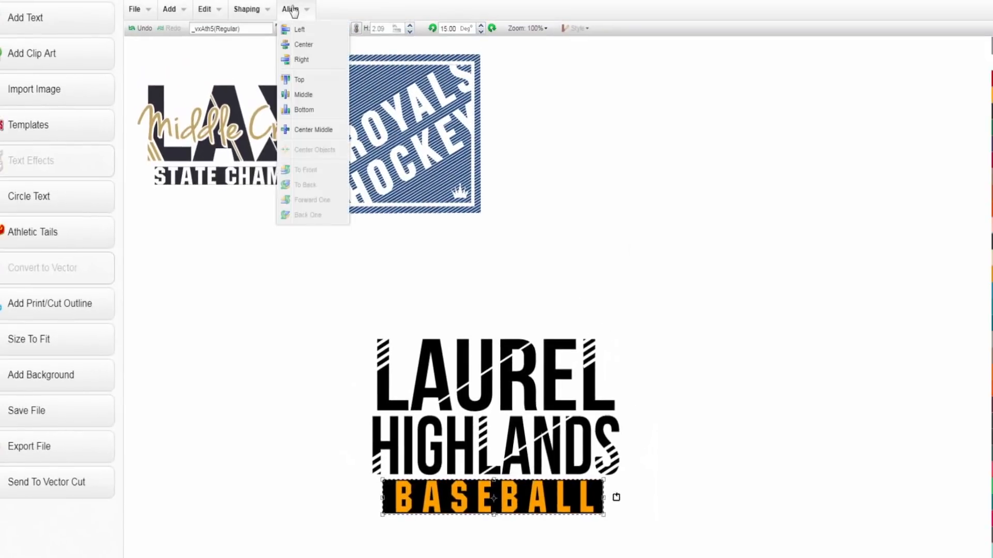
pyautogui.click(324, 129)
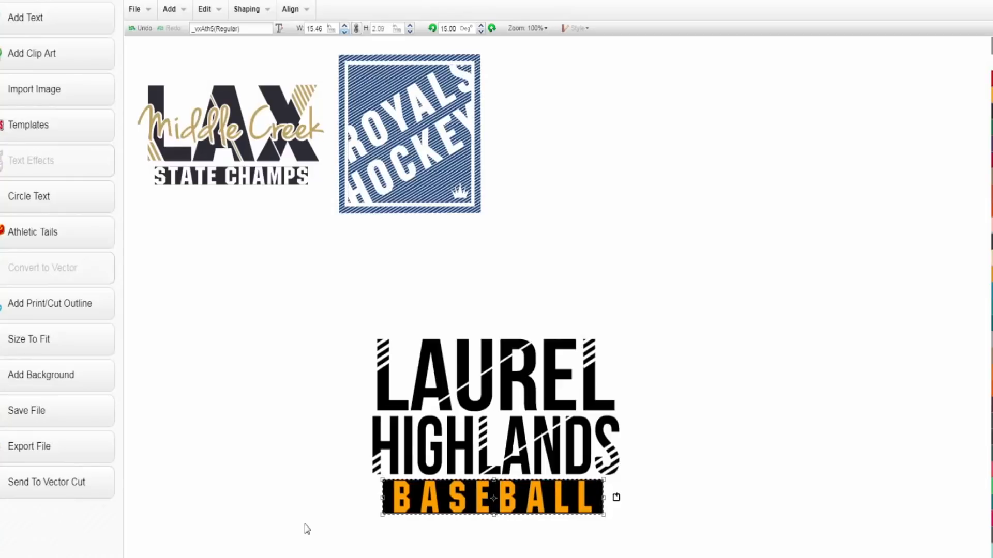
# - Cut BASEBALL out of the black bar with Back Minus Front and delete the leftover orange text
pyautogui.click(251, 20)
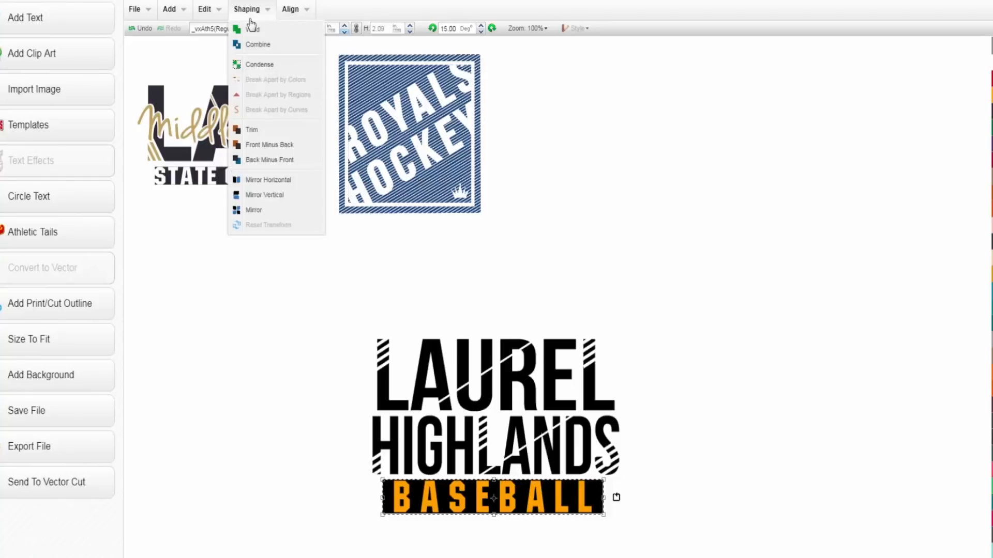
pyautogui.click(279, 159)
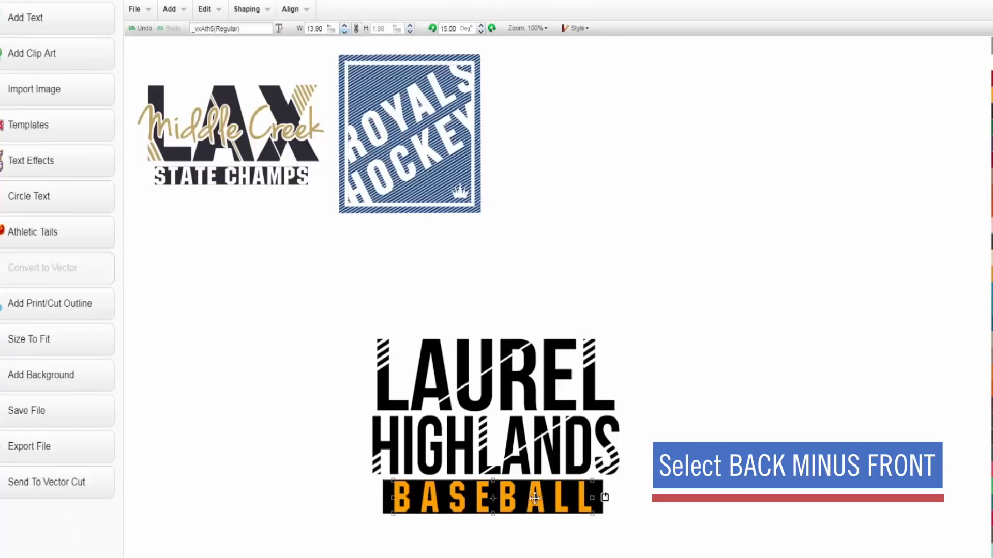
pyautogui.moveTo(519, 503); pyautogui.dragTo(796, 198)
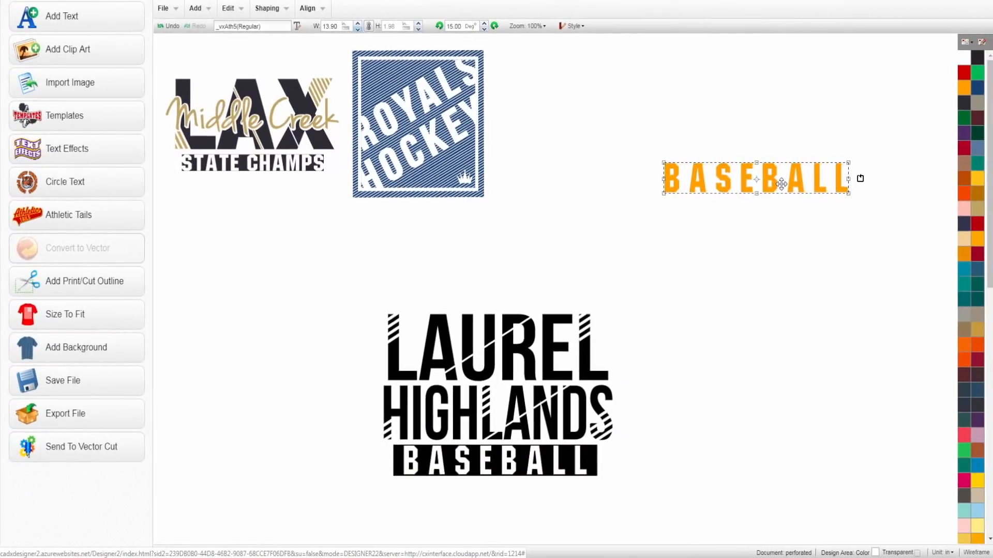
pyautogui.press('Delete')
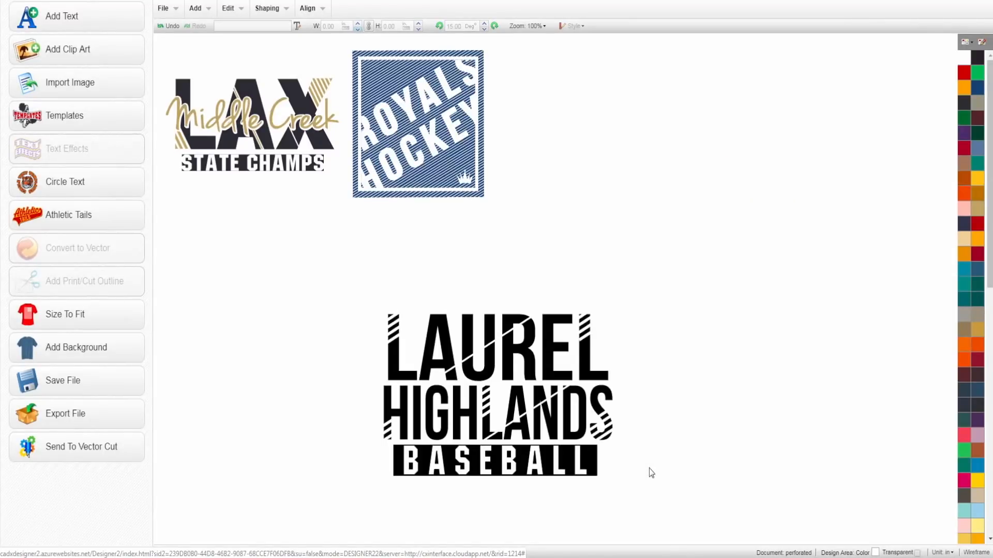
# - Reduce the height of the BASEBALL bar slightly from its lower edge
pyautogui.click(496, 470)
pyautogui.moveTo(495, 478); pyautogui.dragTo(509, 458)
pyautogui.click(730, 397)
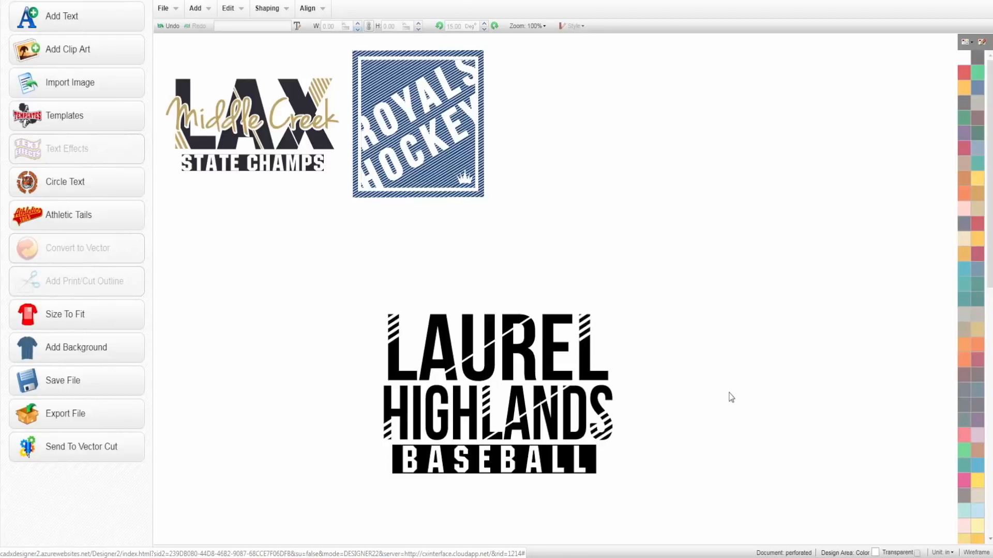
# - Select the LAUREL lettering above HIGHLANDS
pyautogui.click(501, 384)
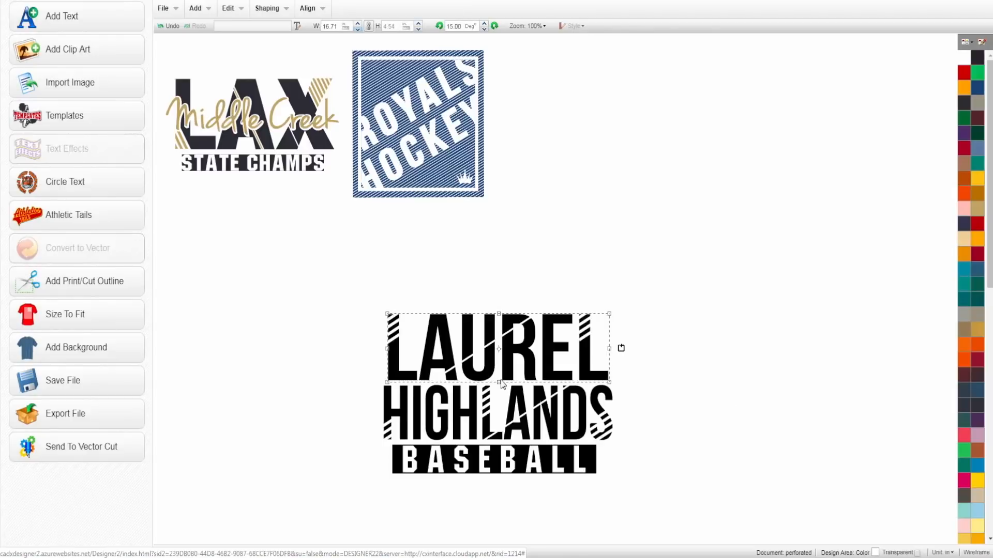